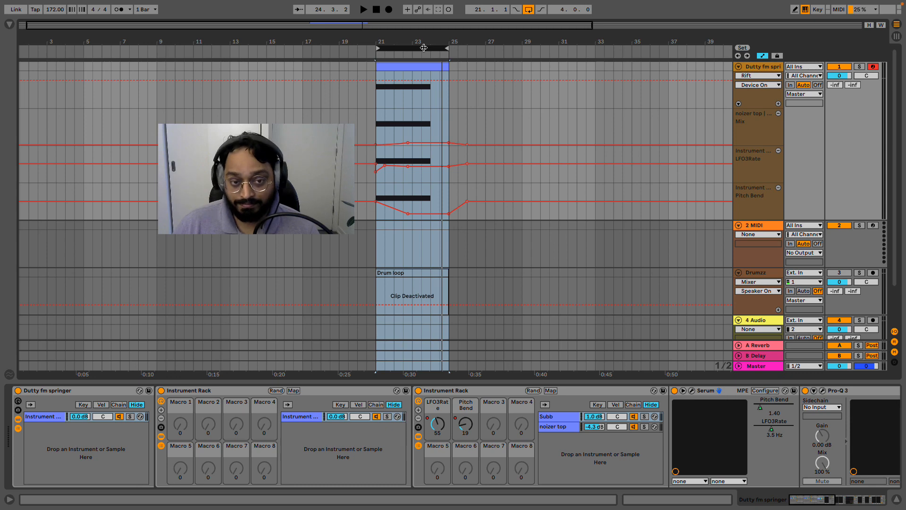
Play the looped bass section at bars 21 to 25 and examine its clip and automation more closely.
key(space)
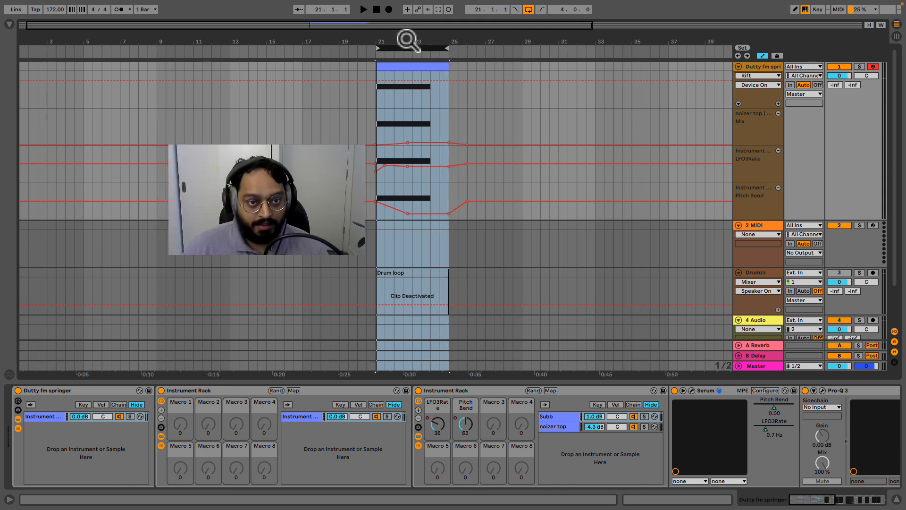
drag(405, 36, 411, 52)
key(space)
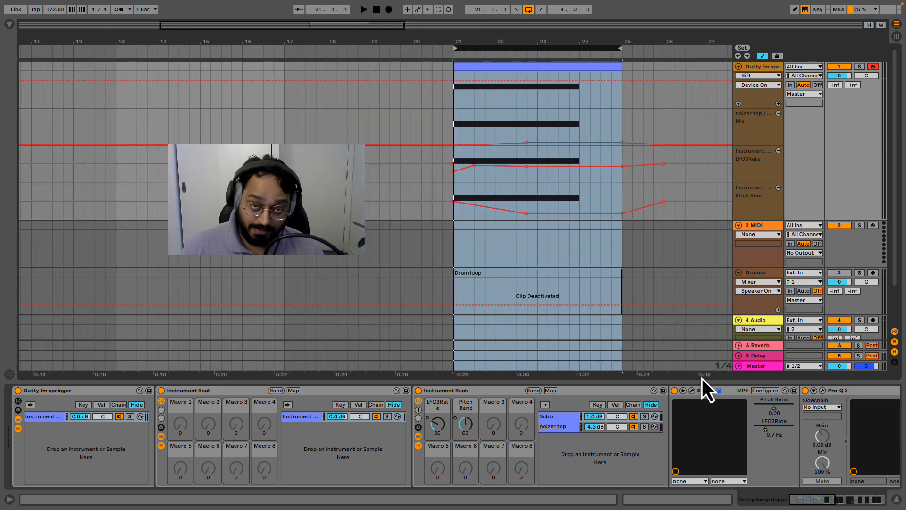
click(462, 157)
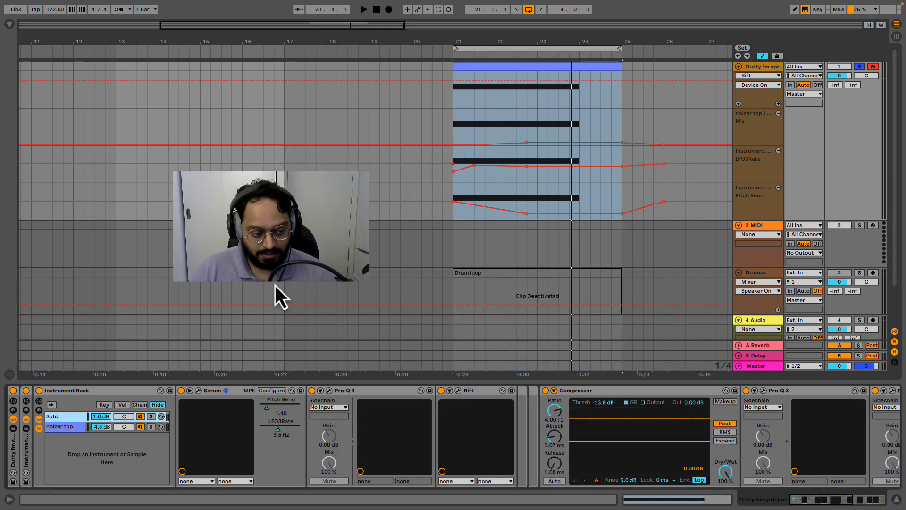
Audition the rack's Subb and noizer top chains, each in solo.
click(69, 427)
click(71, 420)
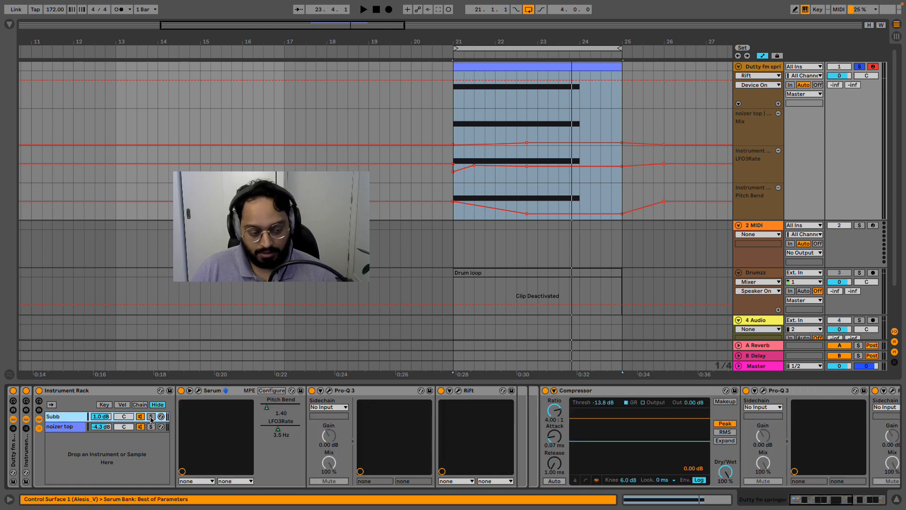
key(space)
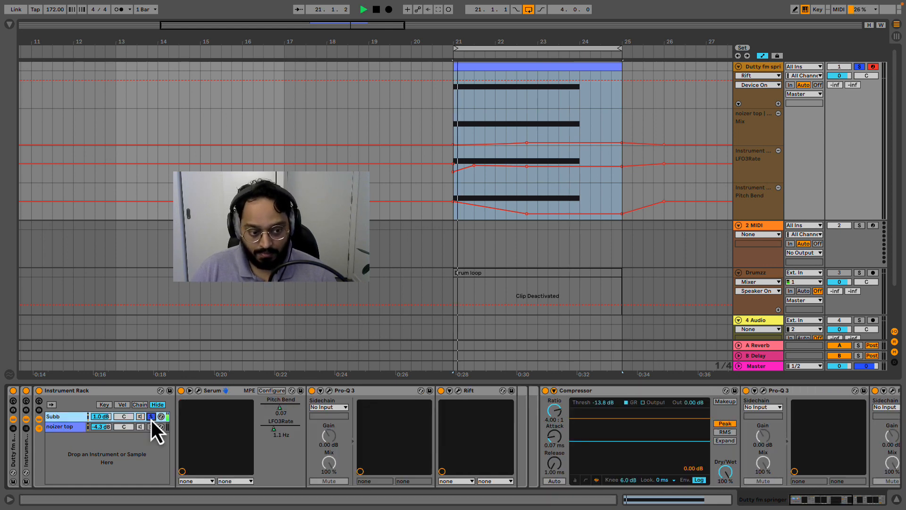
click(151, 417)
click(151, 426)
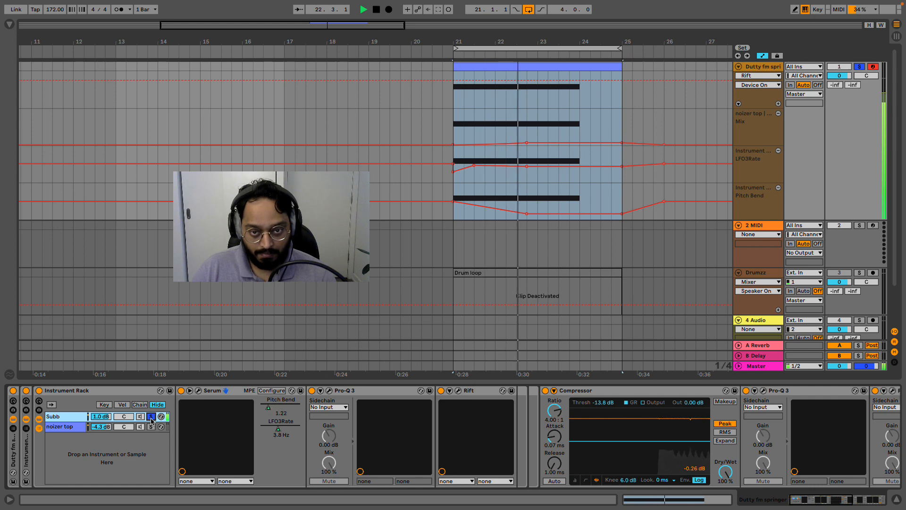
key(space)
click(58, 427)
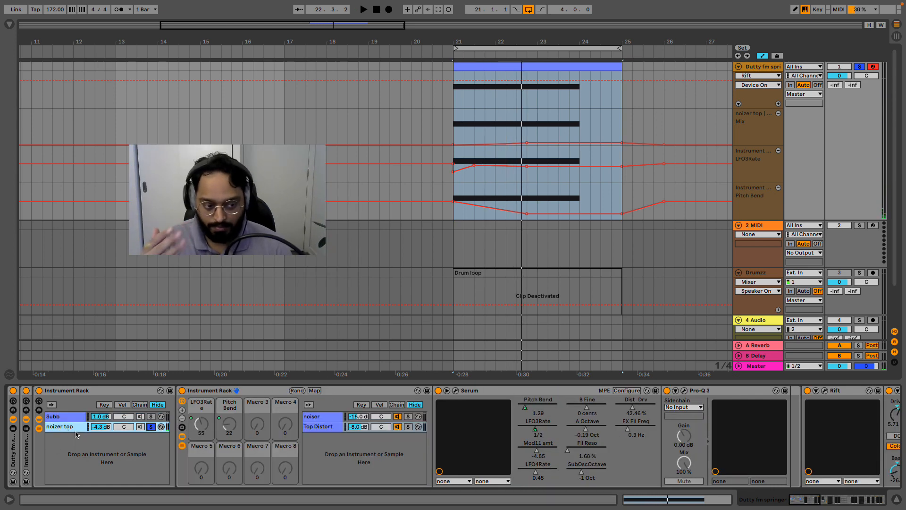
key(space)
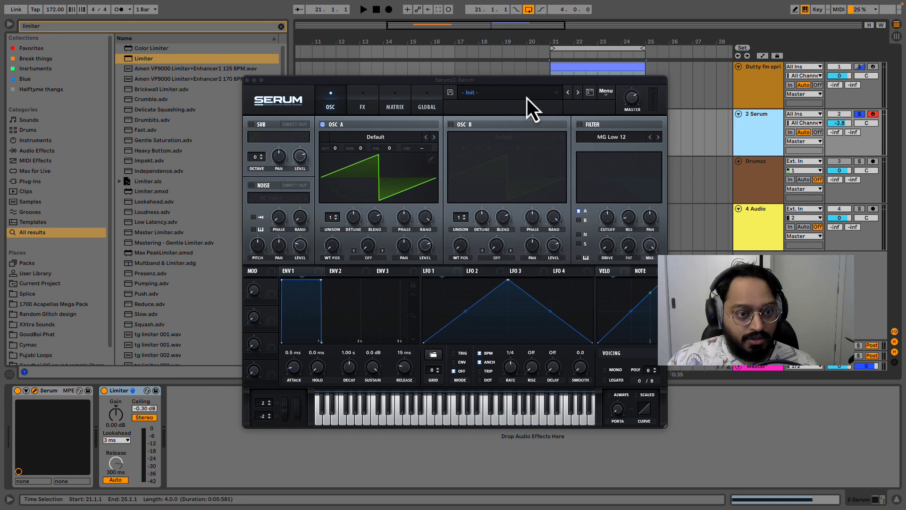
Enable Serum's sub oscillator at octave -1 and turn off oscillator A.
click(251, 126)
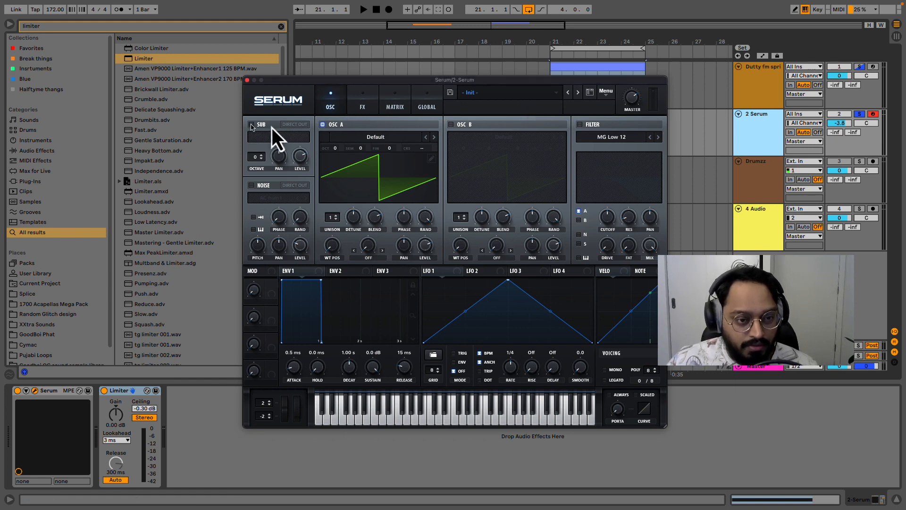
click(323, 125)
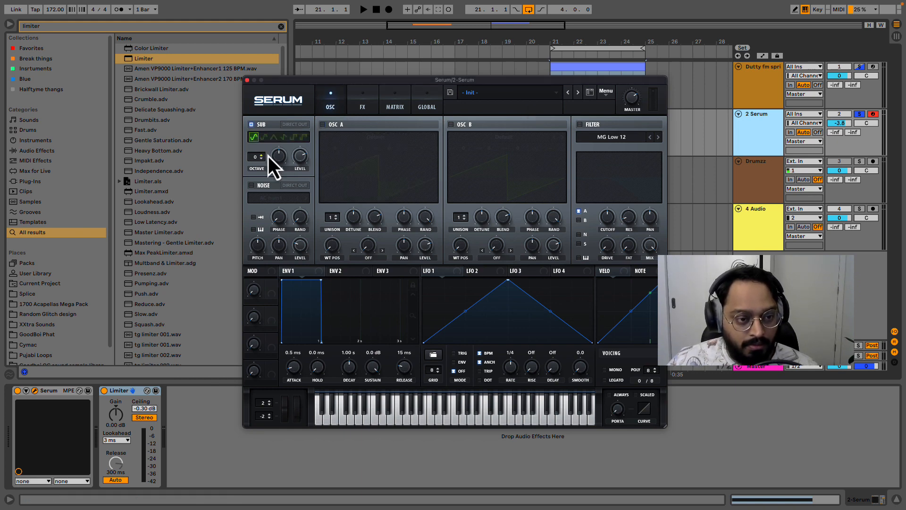
click(258, 160)
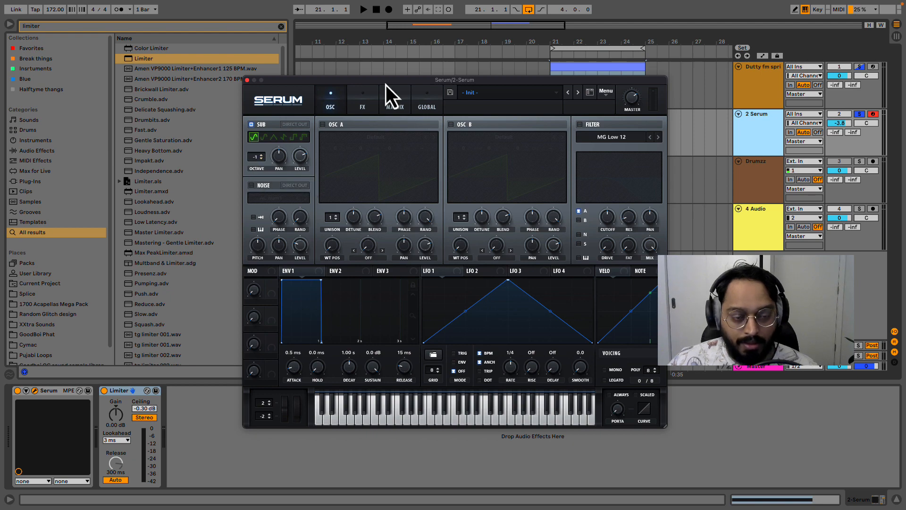
Loop the four-bar F1 note clip on the Serum track from bar 13 to bar 17.
drag(387, 81, 565, 156)
click(405, 115)
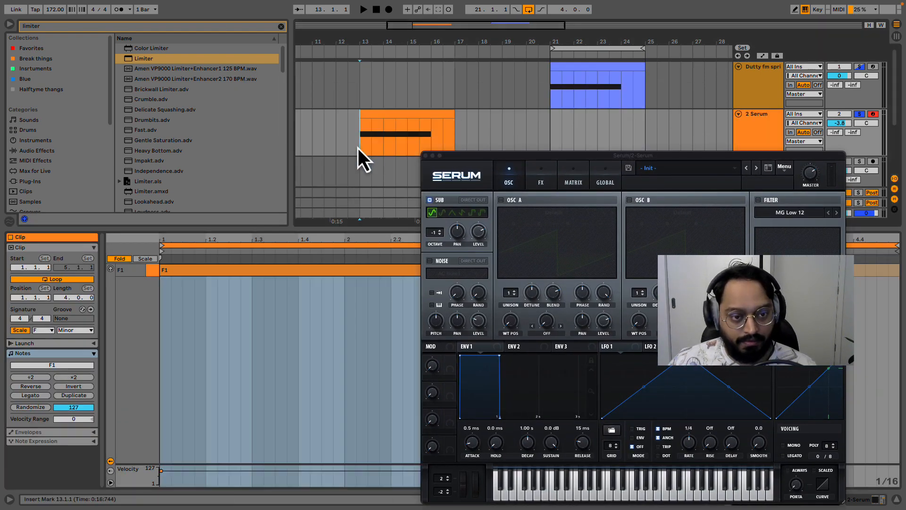
click(456, 141)
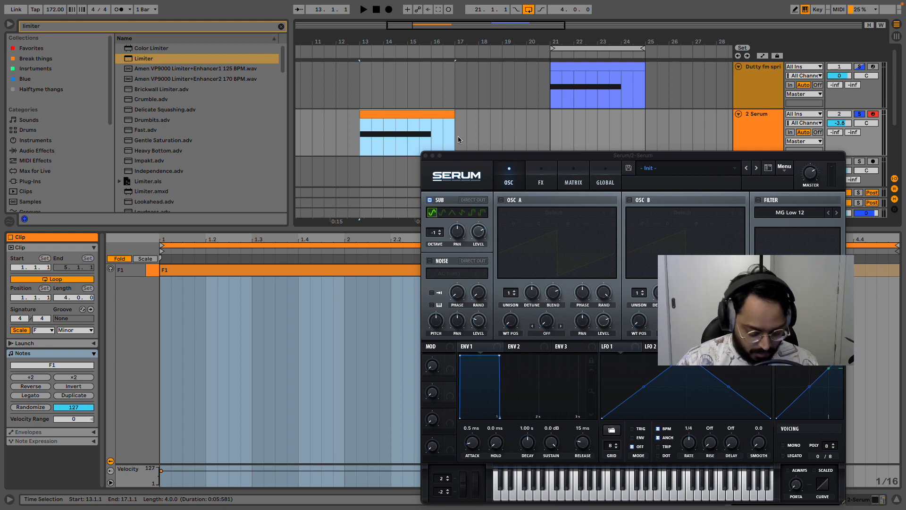
key(super+l)
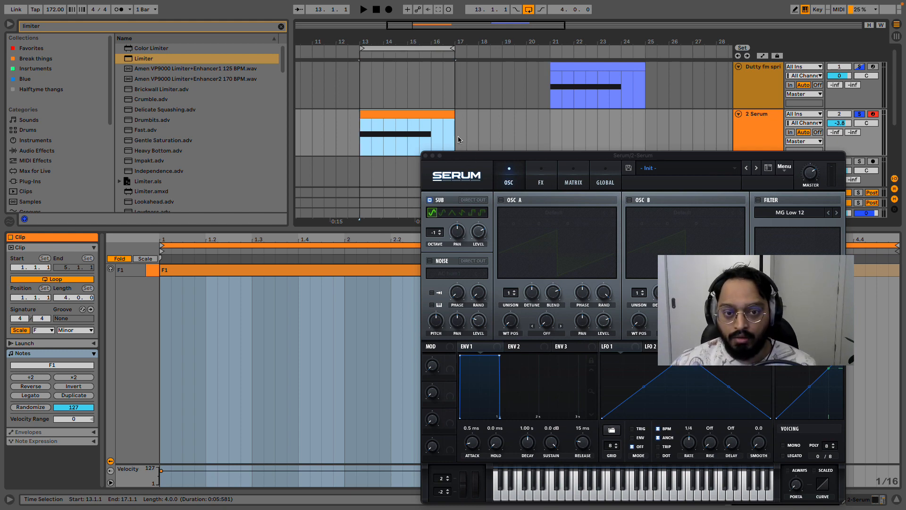
Play the loop on the Serum track to hear the sub oscillator on its own.
drag(691, 156, 625, 143)
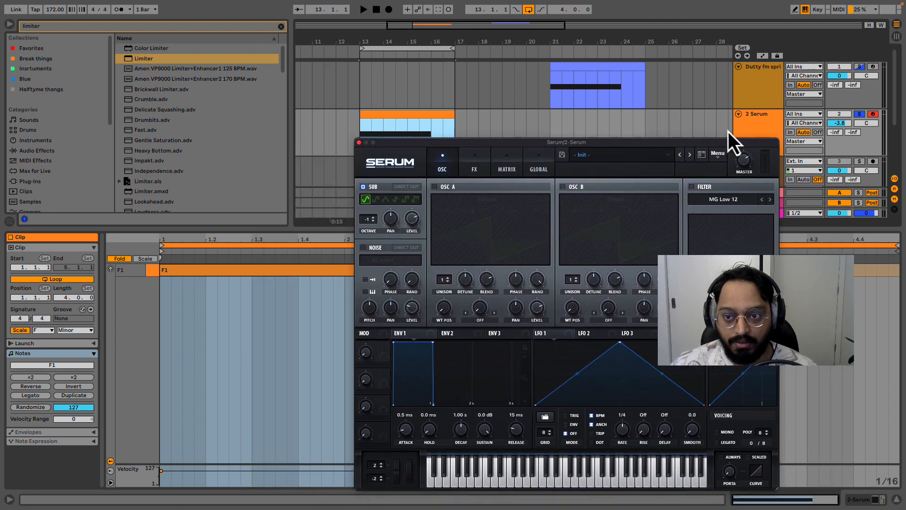
click(765, 127)
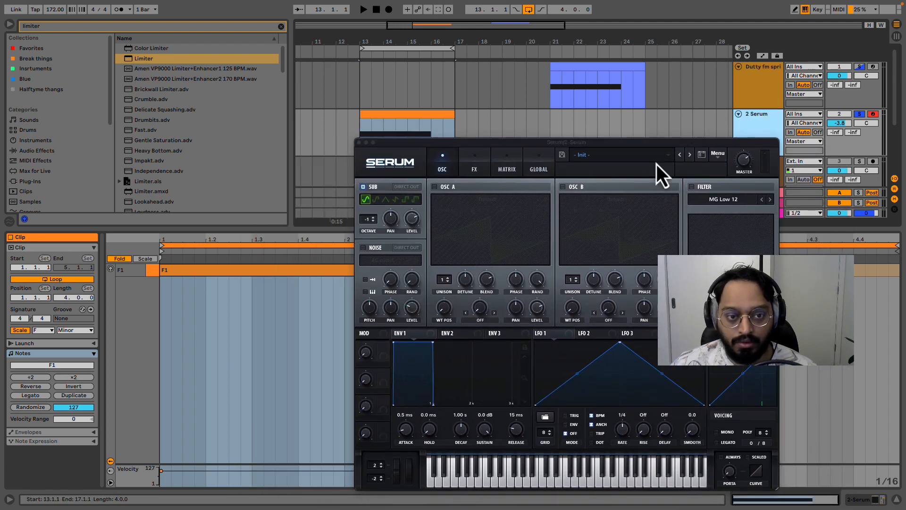
click(476, 218)
key(space)
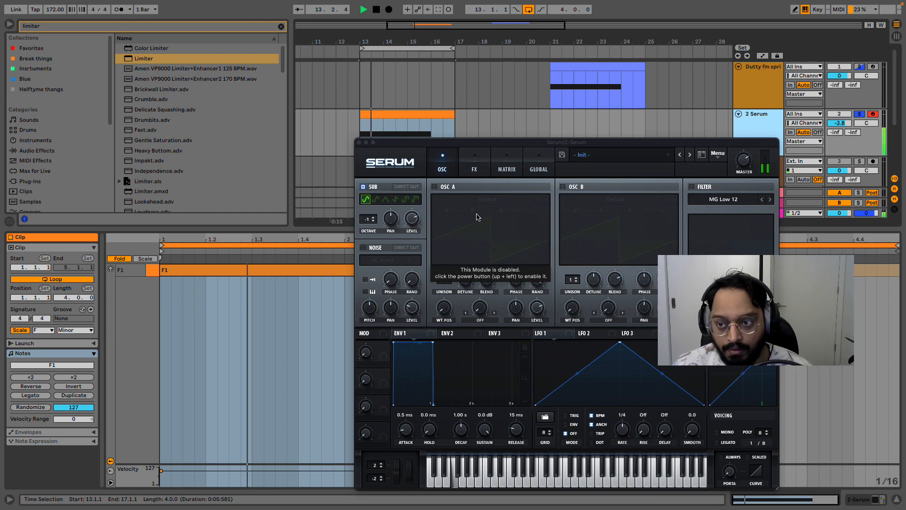
Turn on Serum's noise oscillator together with oscillators A and B.
click(363, 248)
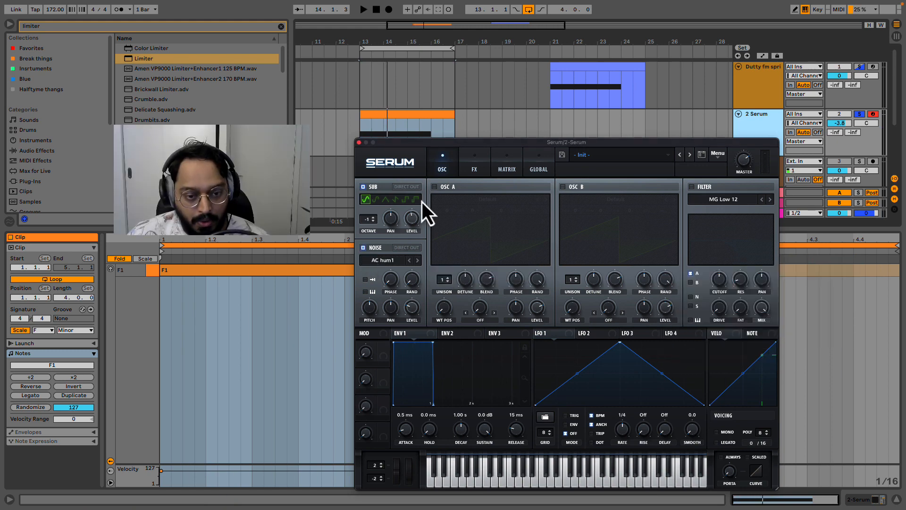
click(435, 187)
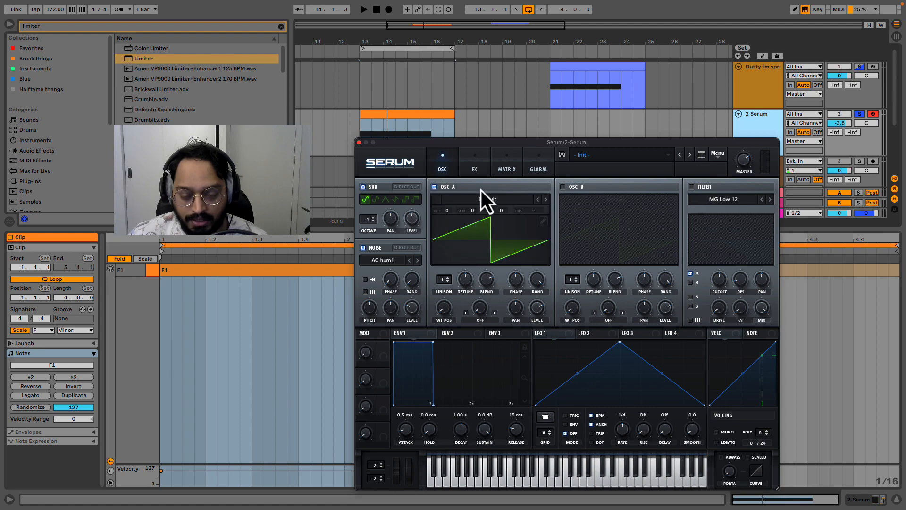
click(563, 187)
Load the analog Basic Shapes wavetable into oscillator A and keep its wavetable position at 1.
click(494, 202)
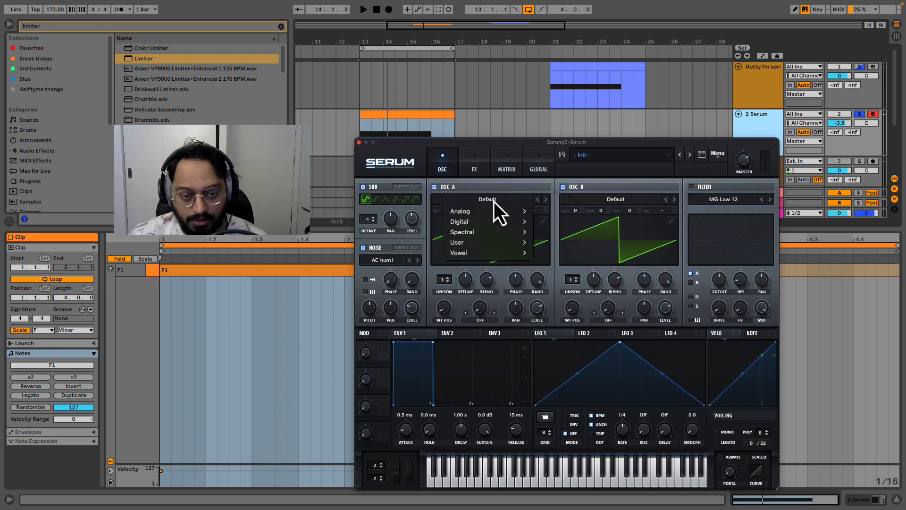
mouse_move(494, 203)
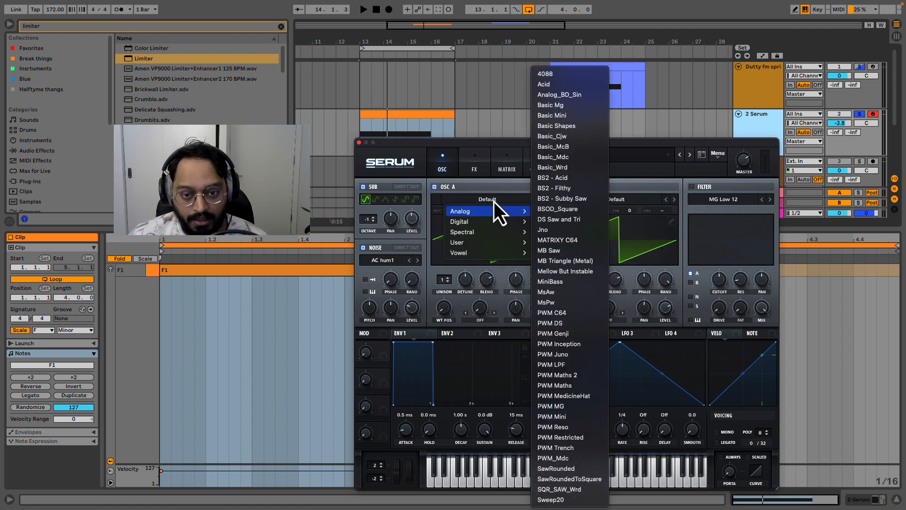
click(577, 130)
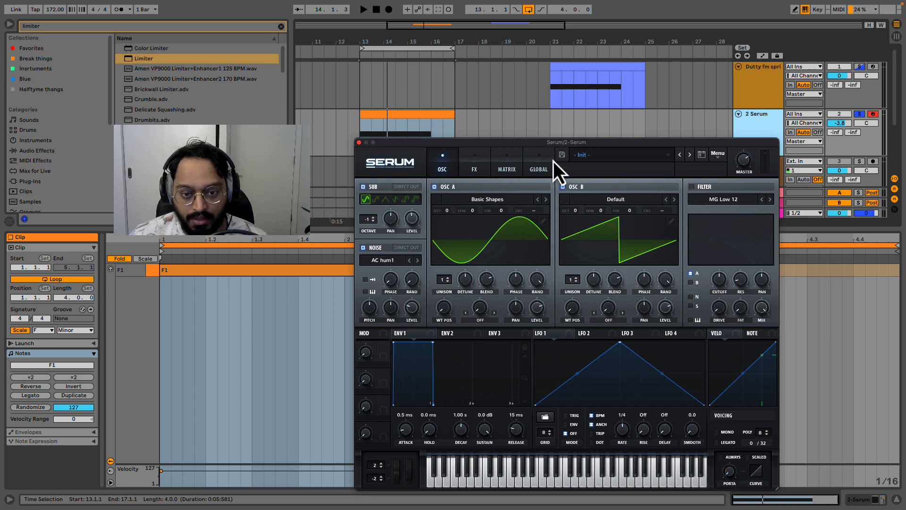
drag(442, 310, 448, 327)
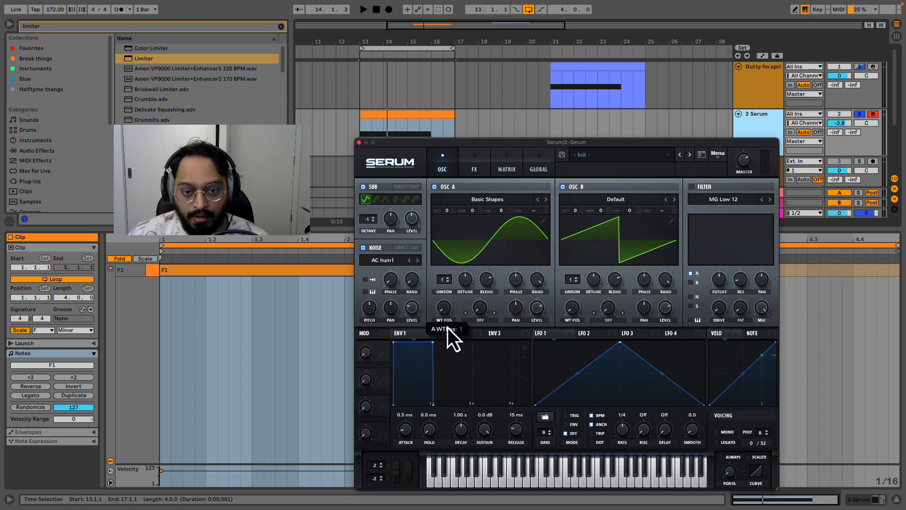
Redraw the first frame of oscillator A's wavetable with only the third harmonic, and audition the loop.
click(543, 222)
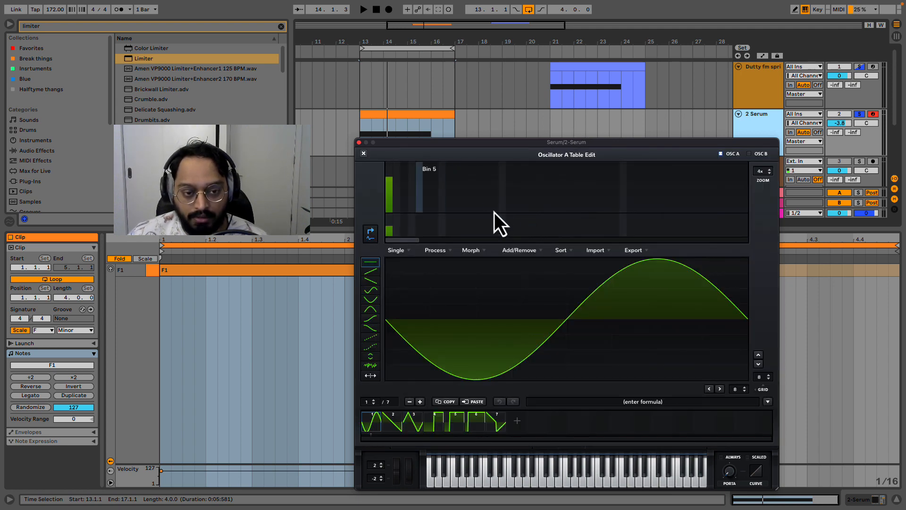
mouse_move(389, 183)
mouse_down()
mouse_move(384, 221)
mouse_move(406, 192)
mouse_up()
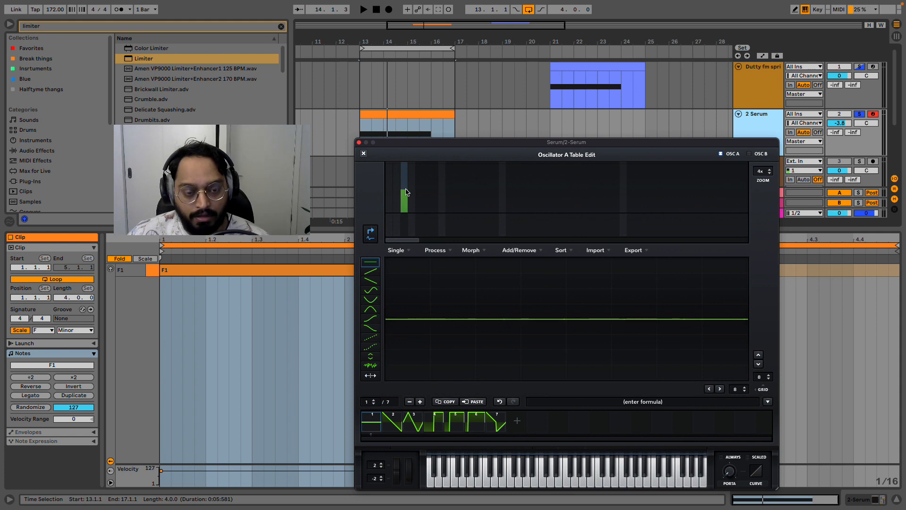
key(Escape)
key(space)
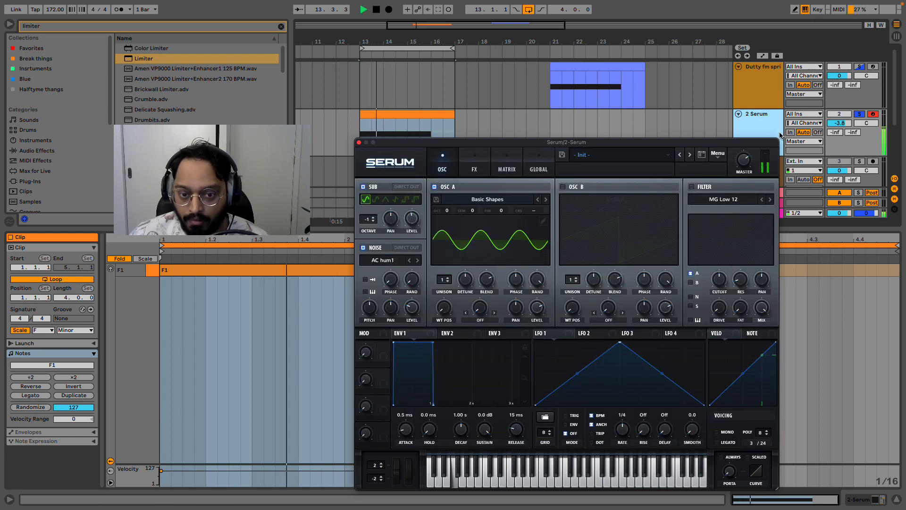
key(space)
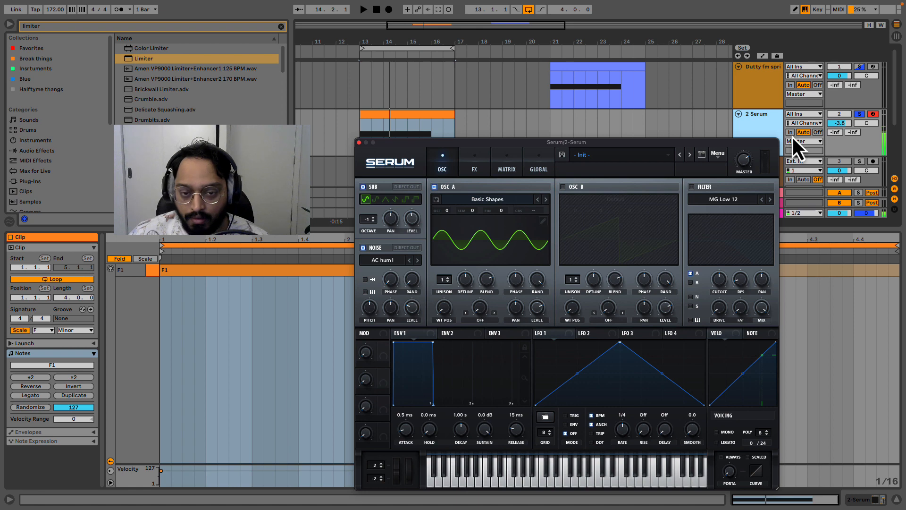
Enable oscillator B with the Basic Shapes wavetable, redraw its first frame with only the fourth harmonic, and audition the loop.
click(563, 187)
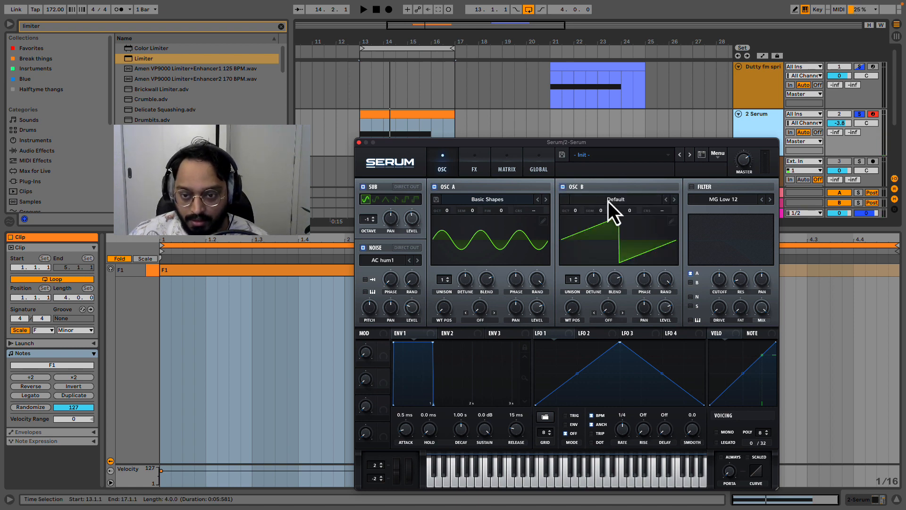
click(672, 221)
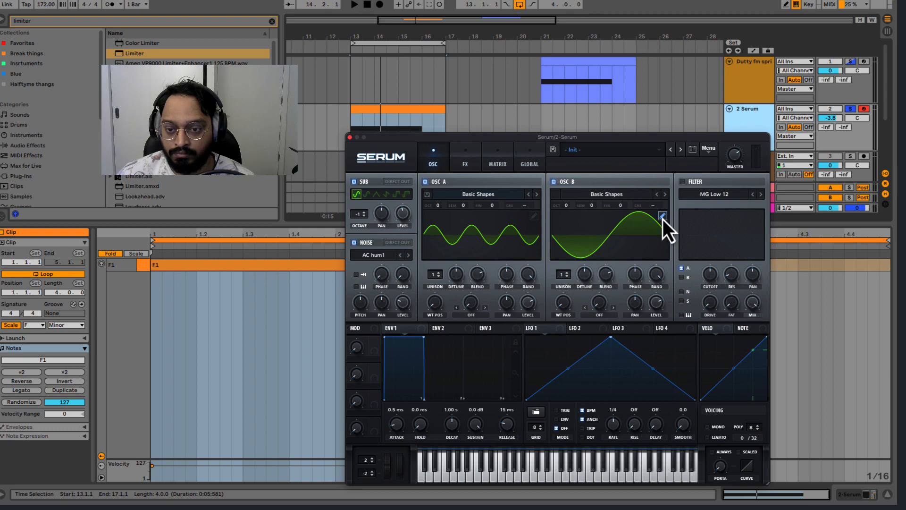
click(663, 218)
mouse_move(382, 182)
mouse_down()
mouse_move(379, 216)
mouse_move(402, 208)
mouse_move(403, 179)
mouse_up()
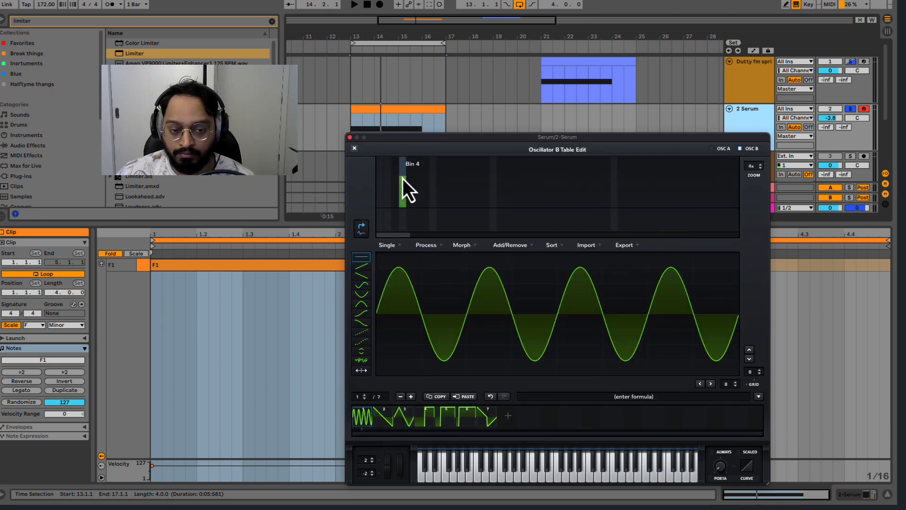
key(space)
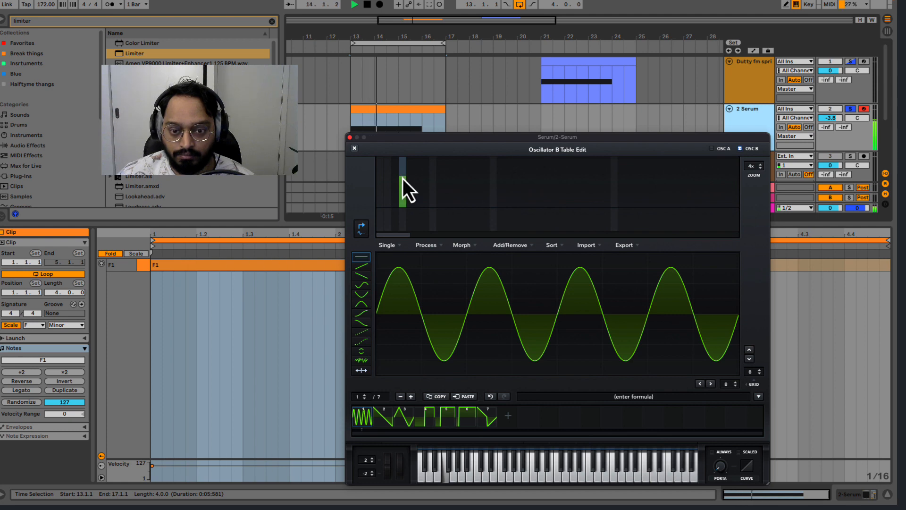
click(354, 148)
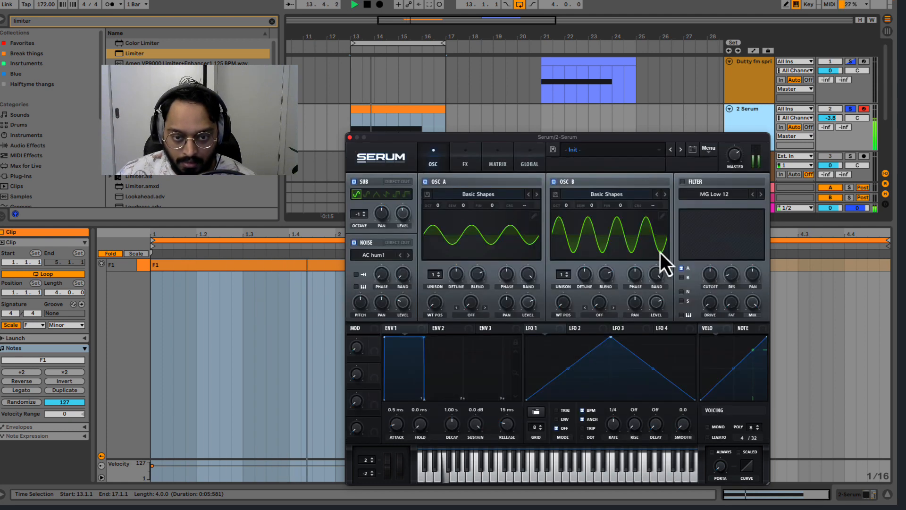
key(space)
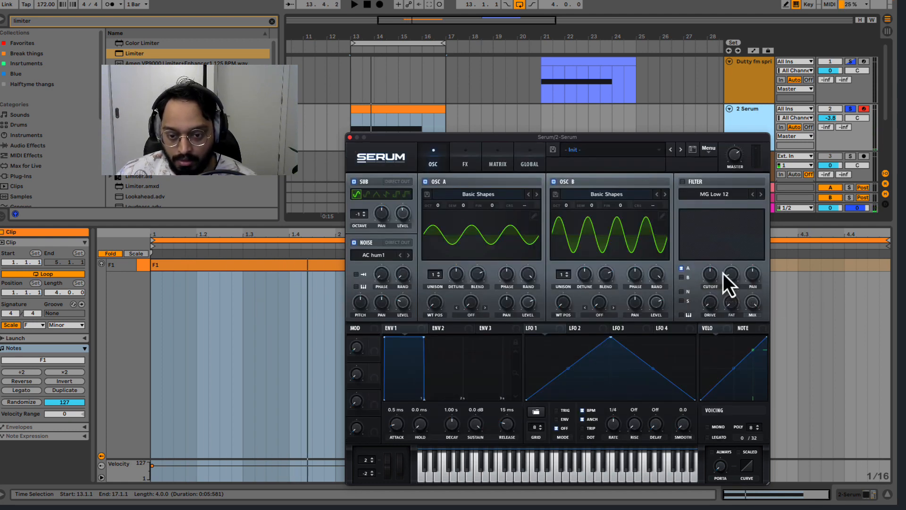
Reshape LFO 3 into a falling ramp by moving its peak to the start of the cycle.
click(623, 329)
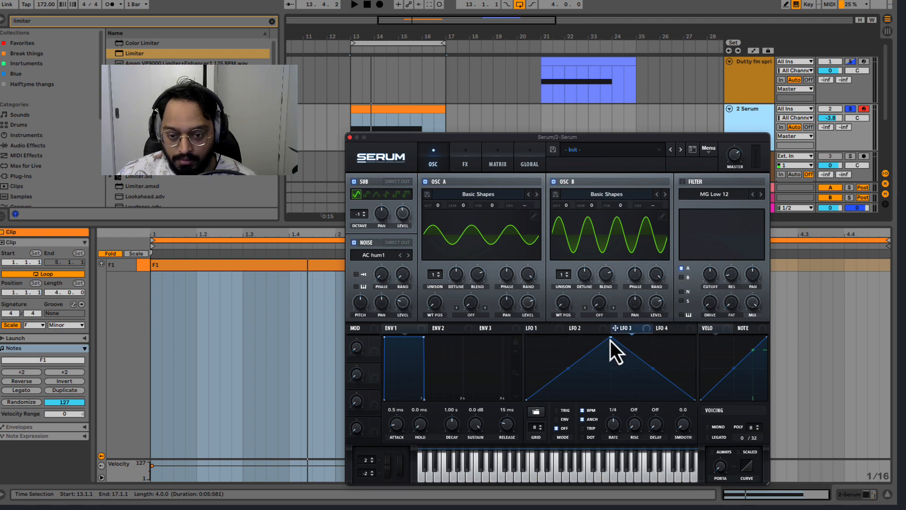
drag(611, 339, 419, 310)
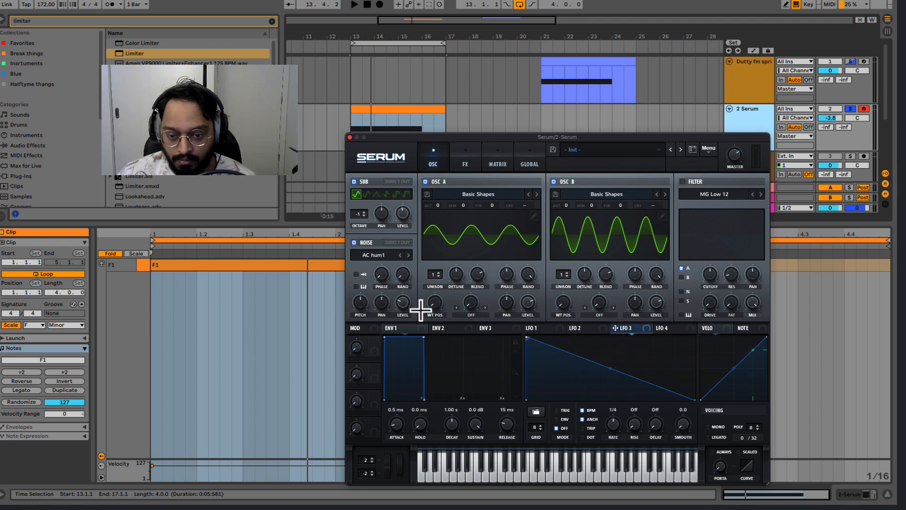
Set LFO 3 to free-rate trigger mode and assign it to the levels of oscillator B, oscillator A, the sub and the noise.
click(584, 412)
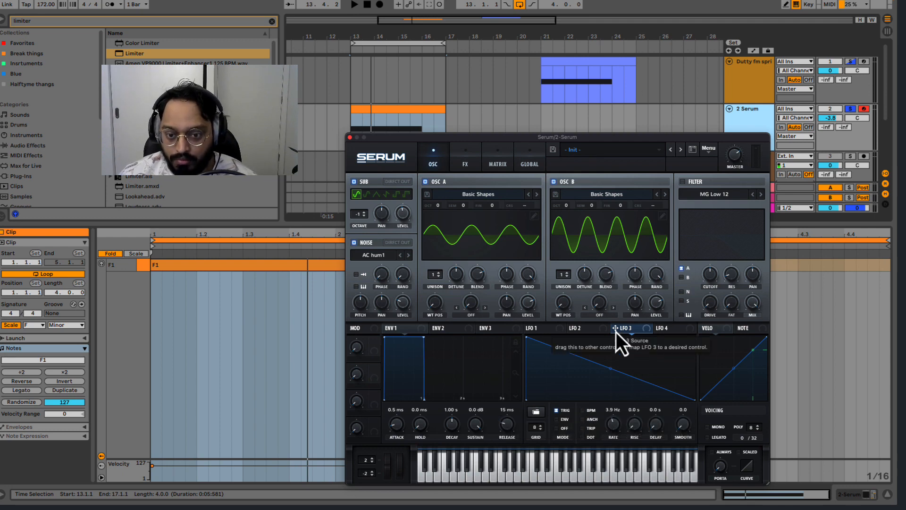
drag(616, 331, 656, 304)
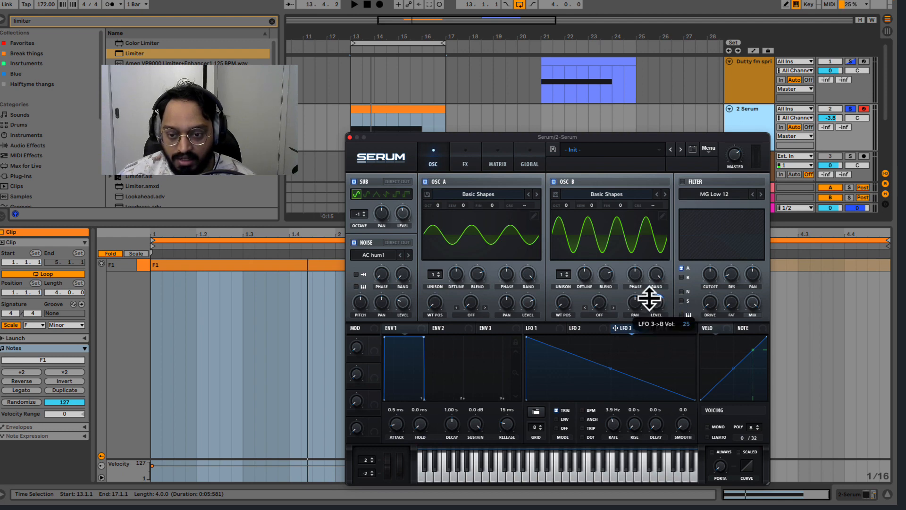
drag(616, 330, 526, 304)
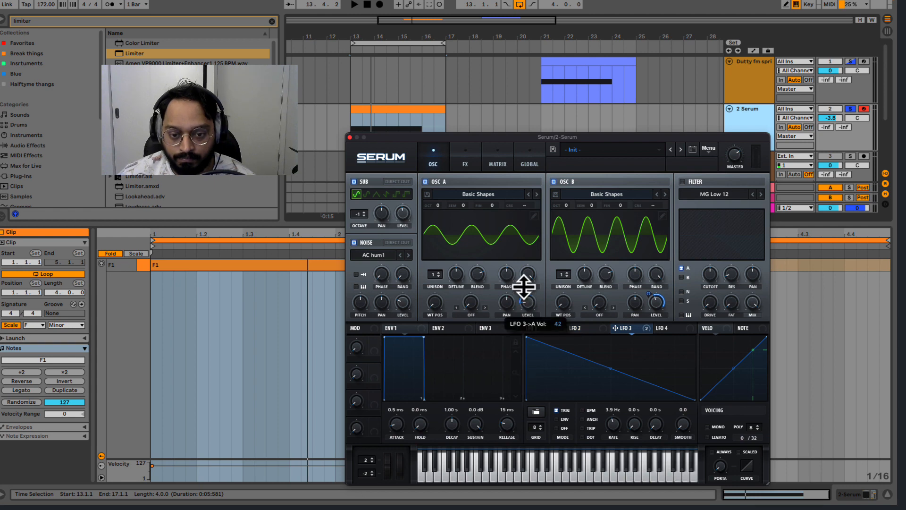
drag(618, 330, 401, 221)
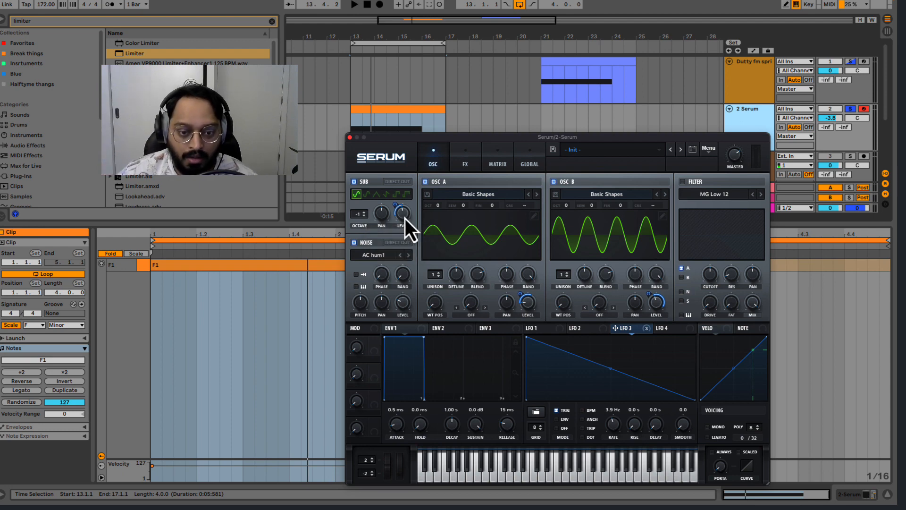
drag(617, 327, 400, 301)
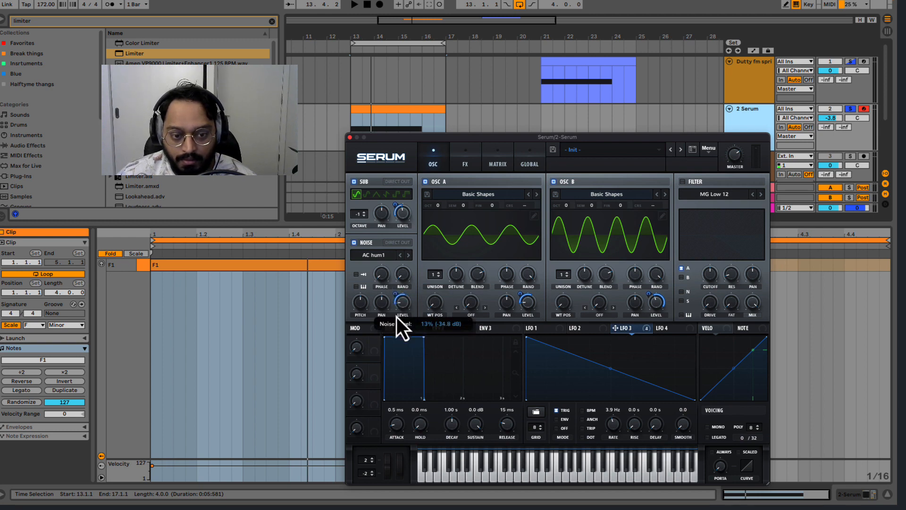
Enable the MG Low 12 filter for oscillators A, B and noise, and set LFO 3's rate to 4.6 Hz while auditioning the loop.
click(683, 183)
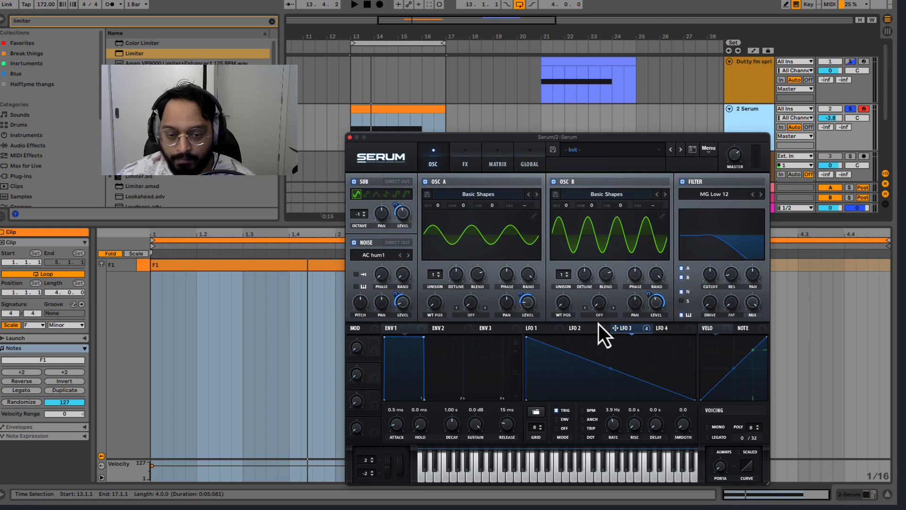
key(space)
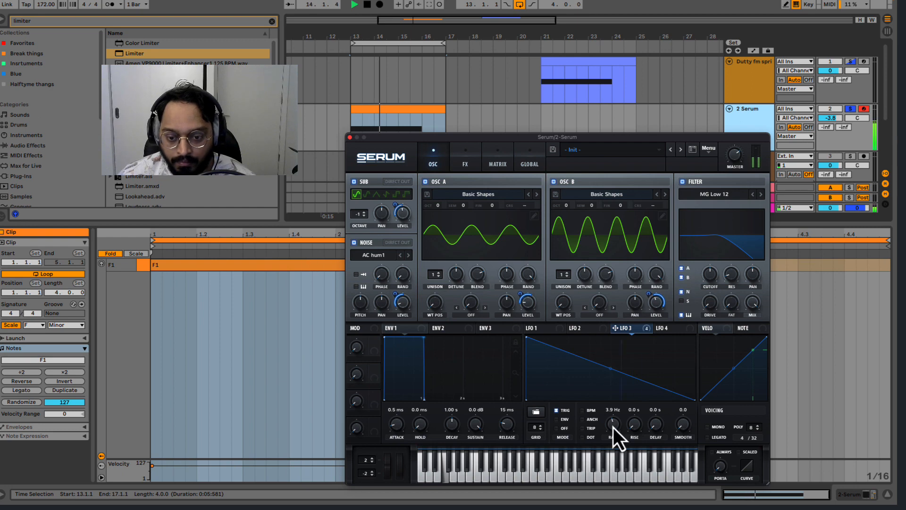
mouse_move(613, 427)
mouse_down()
mouse_move(621, 402)
mouse_move(617, 433)
mouse_up()
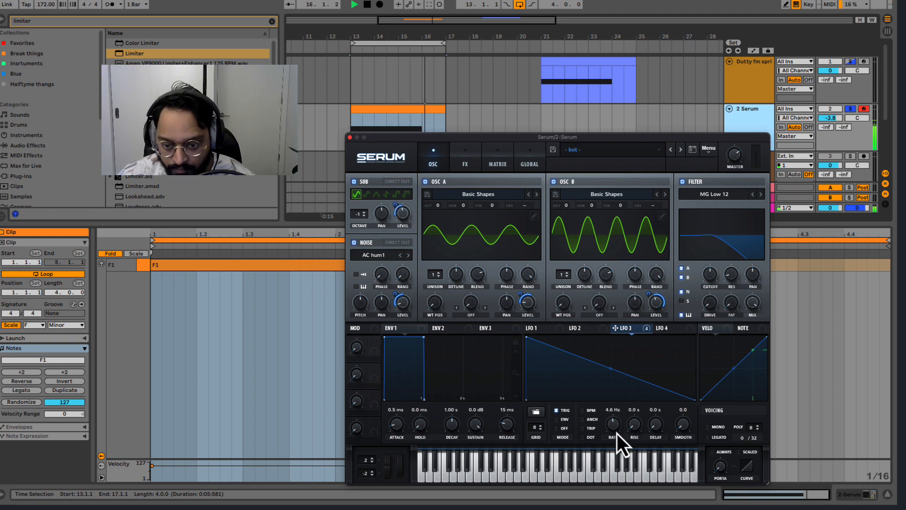
key(space)
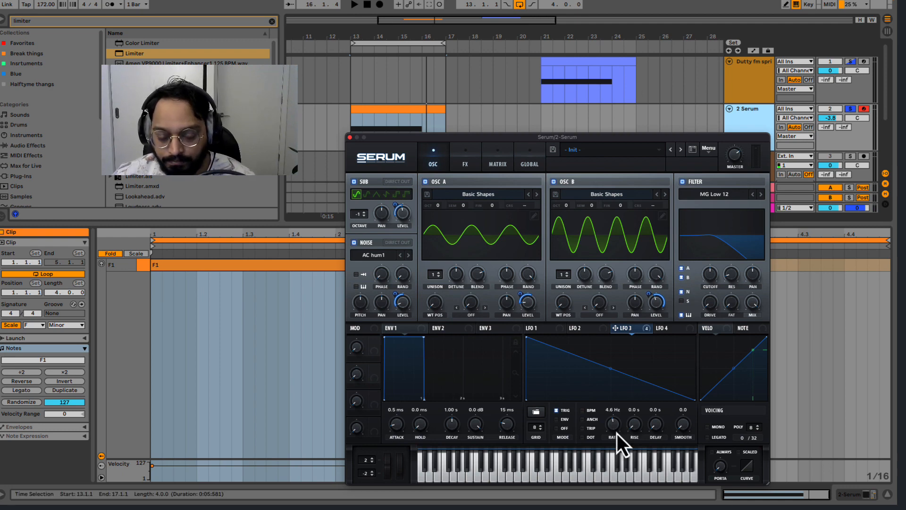
Lower the filter cutoff and modulate it with LFO 2 reshaped into a rising ramp.
drag(709, 274, 705, 309)
click(581, 328)
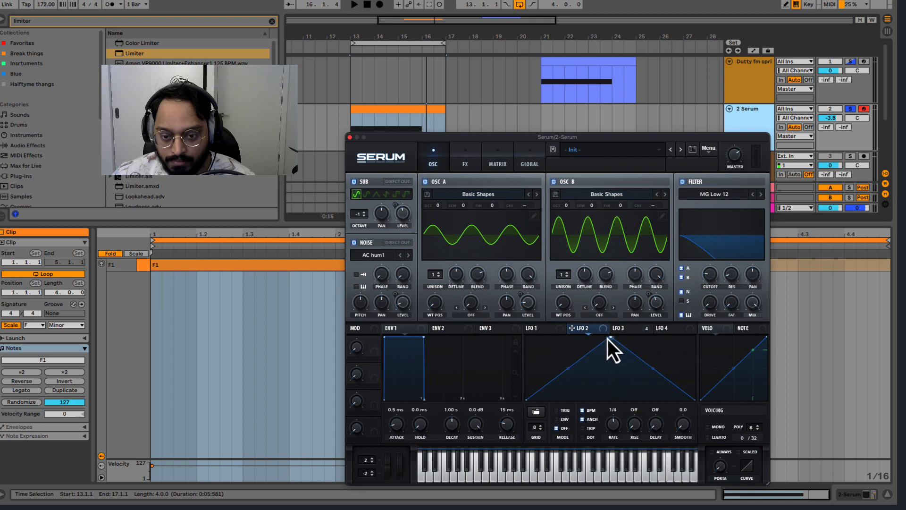
drag(609, 338, 696, 336)
drag(577, 330, 709, 275)
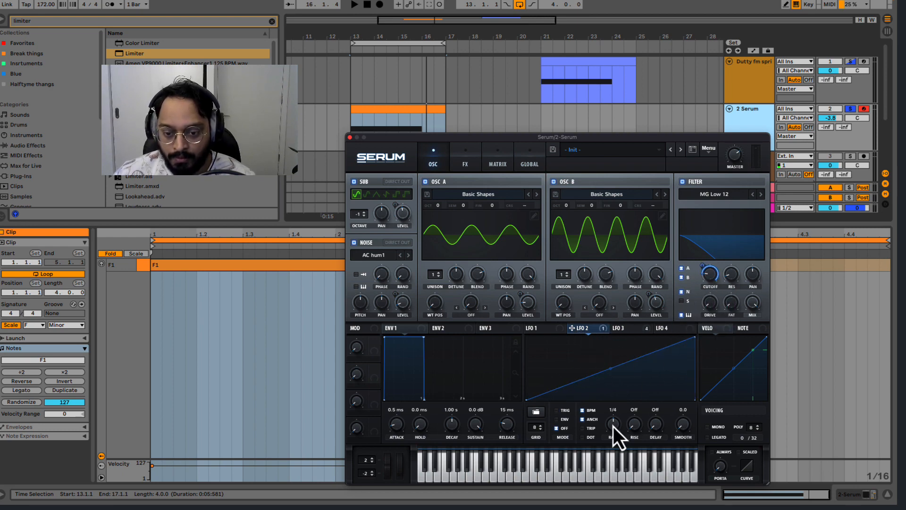
Set LFO 2's rate to 2 bar while auditioning the loop, and switch it to trigger mode.
key(space)
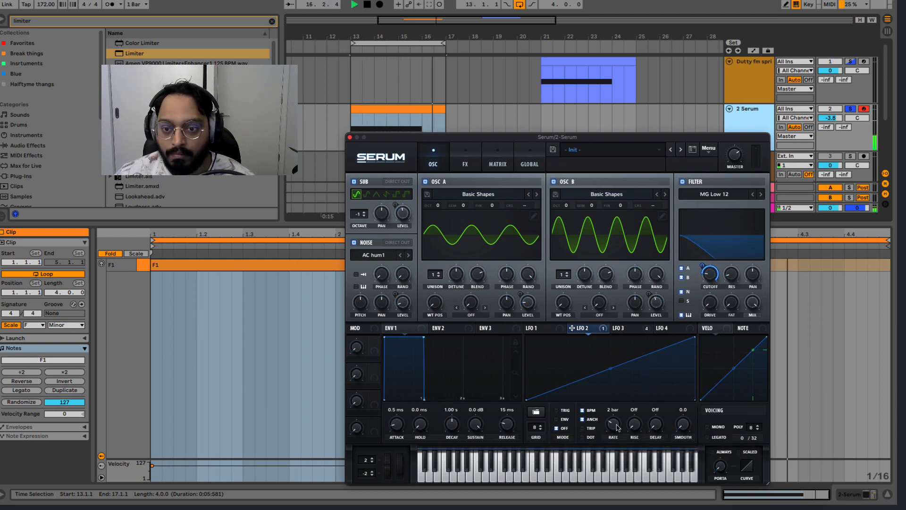
key(space)
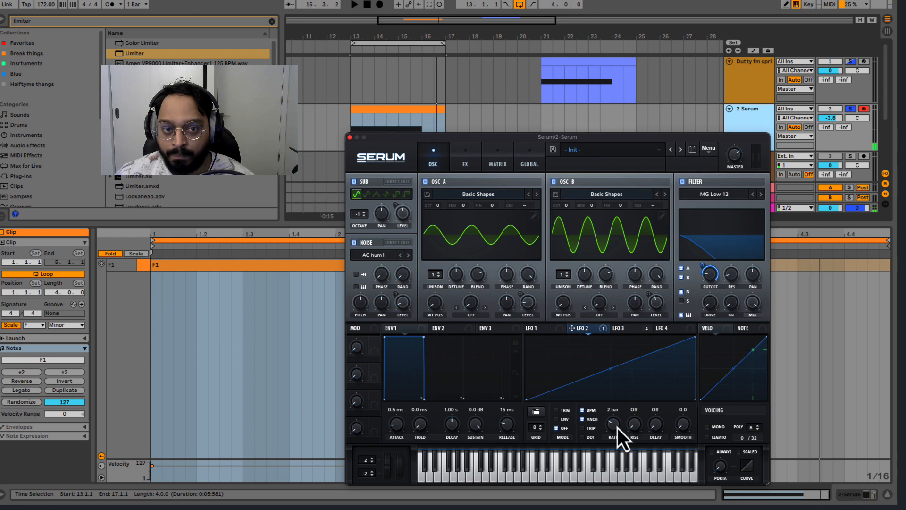
click(556, 411)
Add a Filter effect of the Misc type Reverb and audition the loop with it.
click(480, 171)
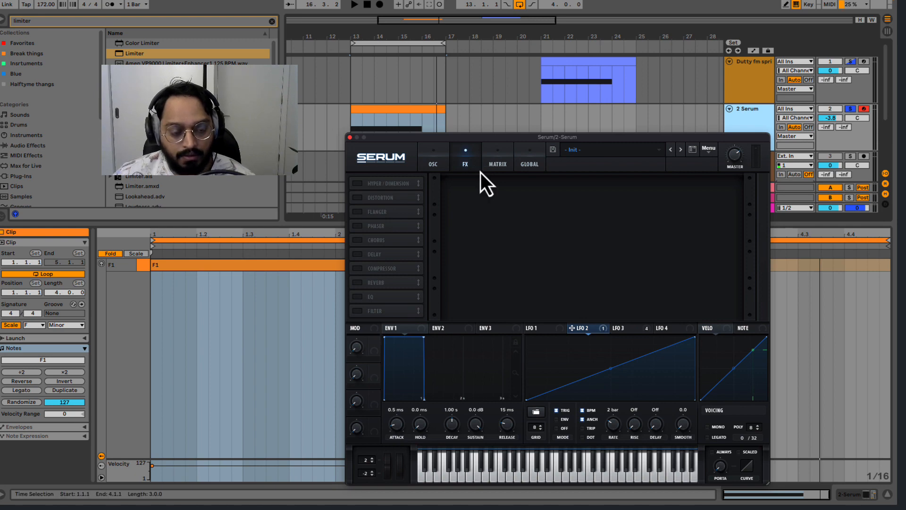
click(357, 311)
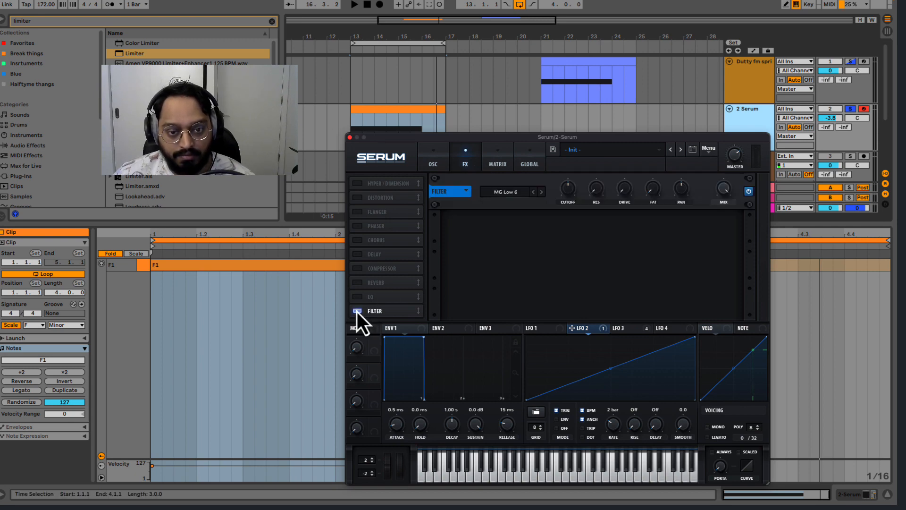
click(504, 192)
mouse_move(507, 213)
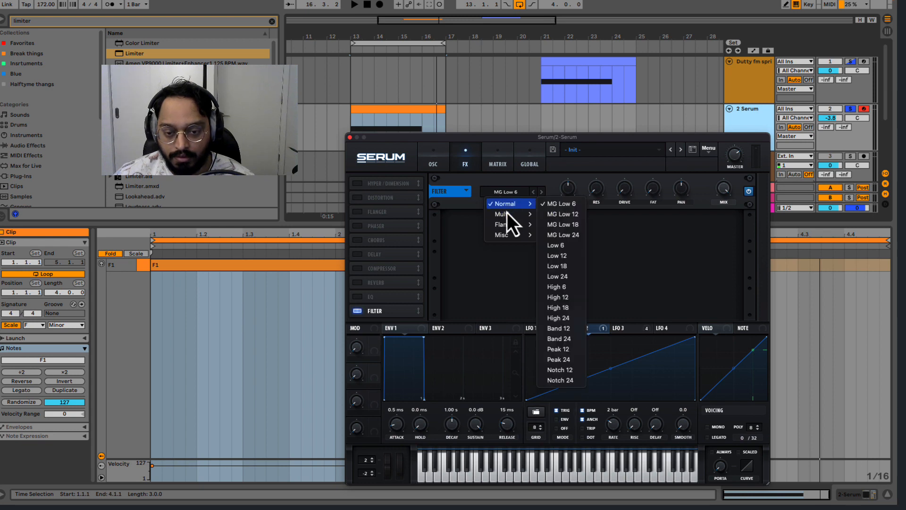
mouse_move(506, 241)
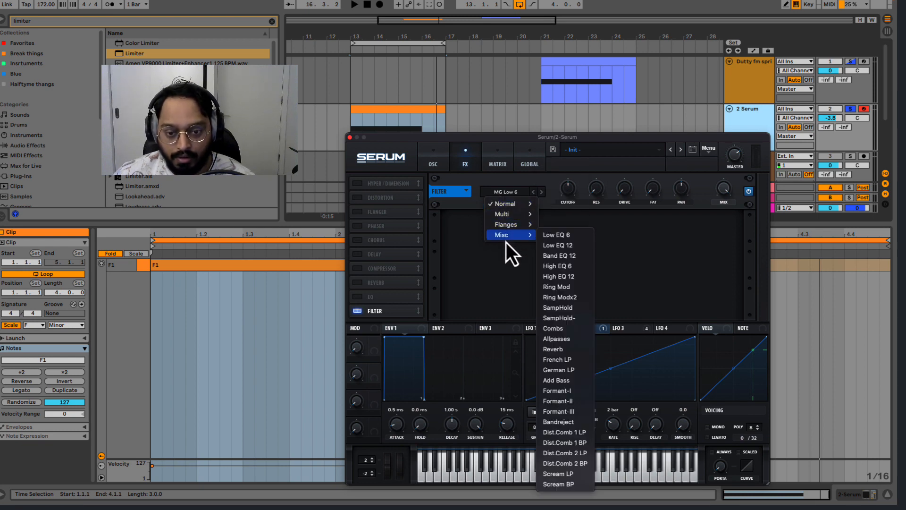
click(561, 350)
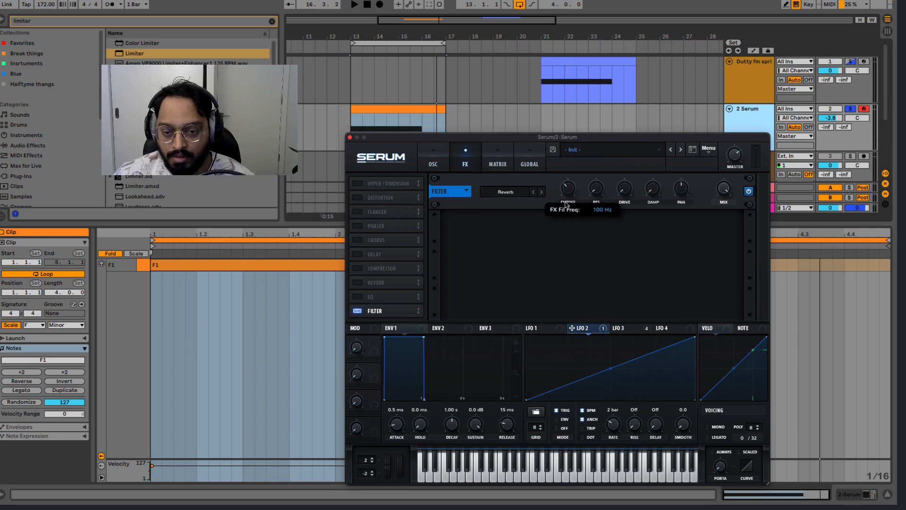
key(space)
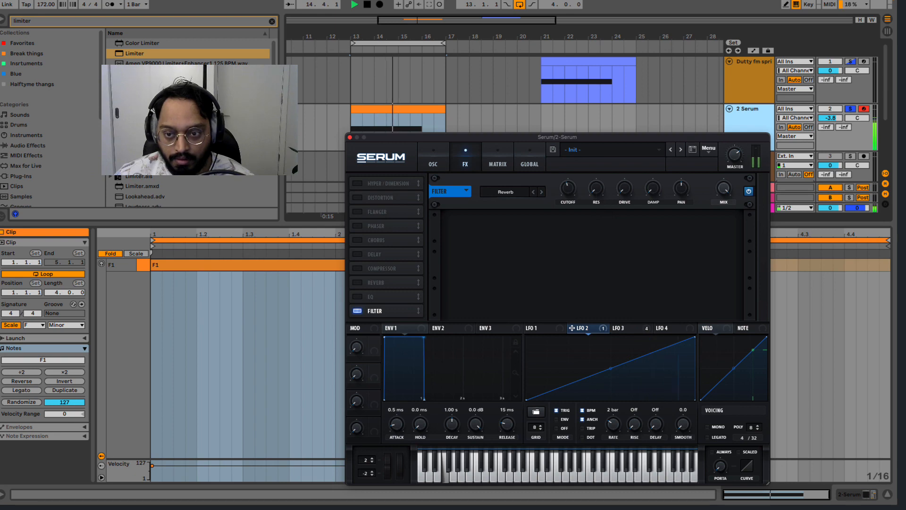
drag(596, 195, 625, 160)
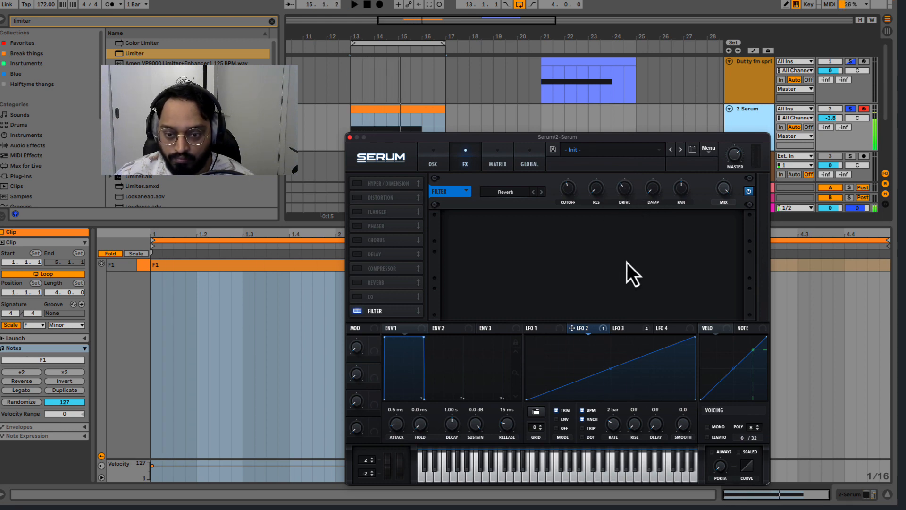
Assign LFO 3 to the Reverb filter's cutoff and fine-tune the cutoff modulation while auditioning the loop.
click(626, 329)
drag(616, 330, 567, 191)
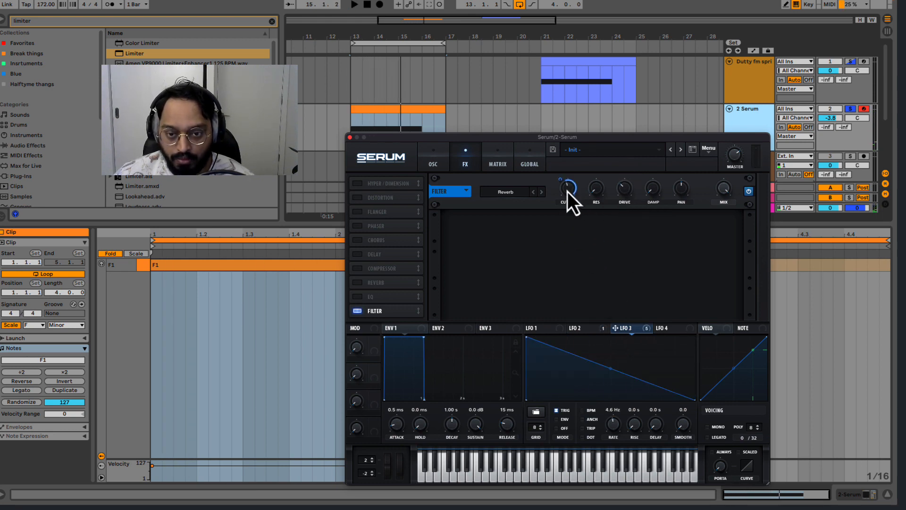
key(space)
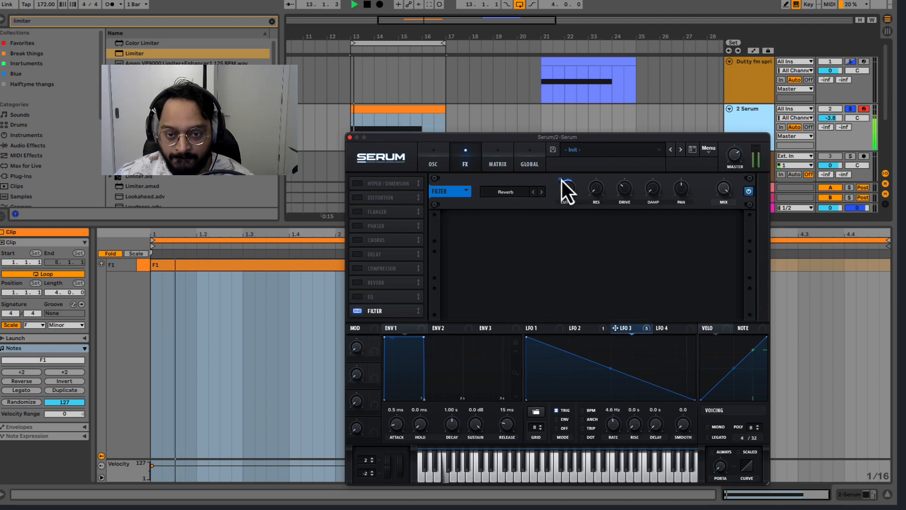
key(space)
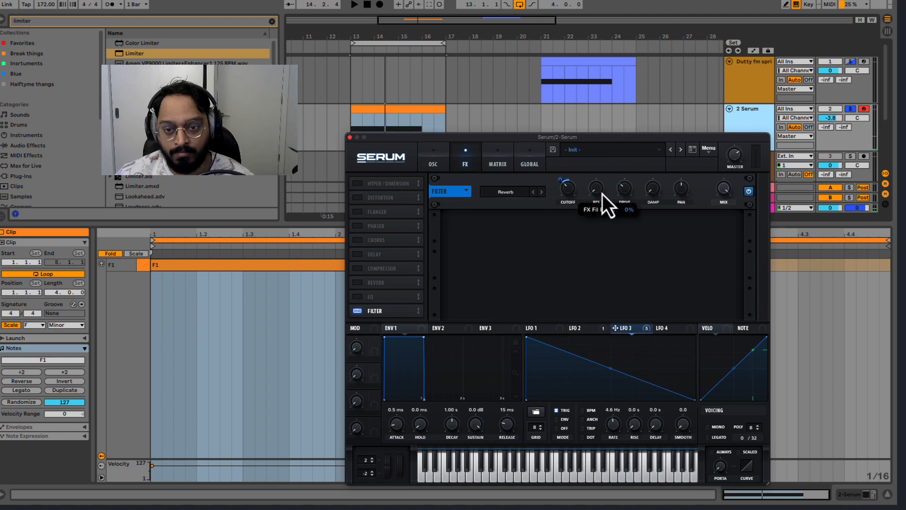
key(space)
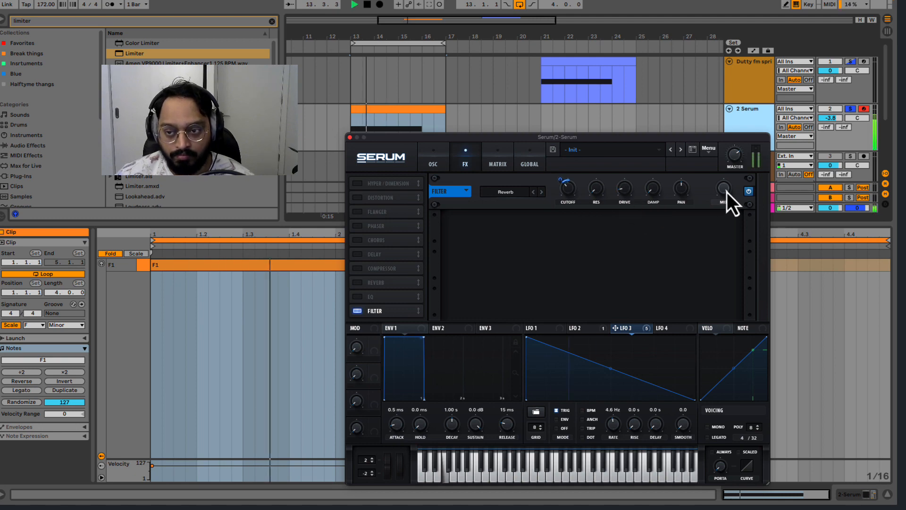
mouse_move(570, 188)
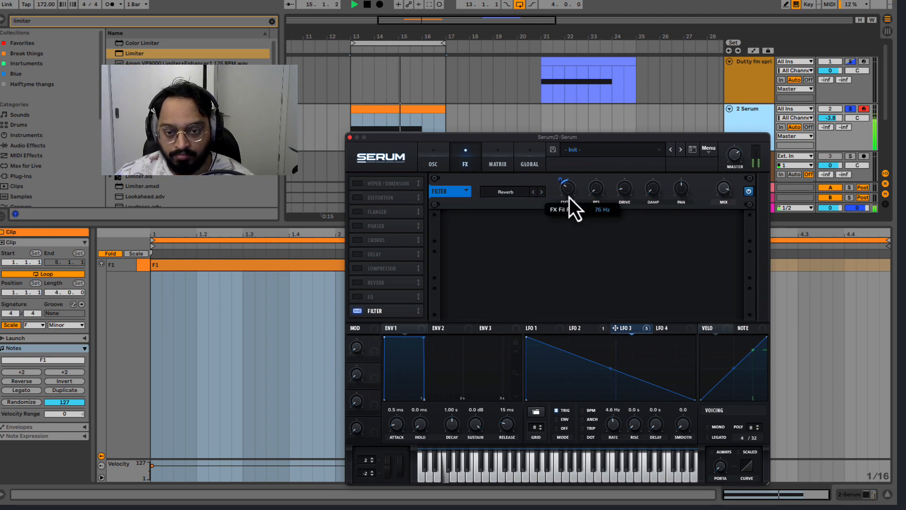
drag(565, 189, 559, 179)
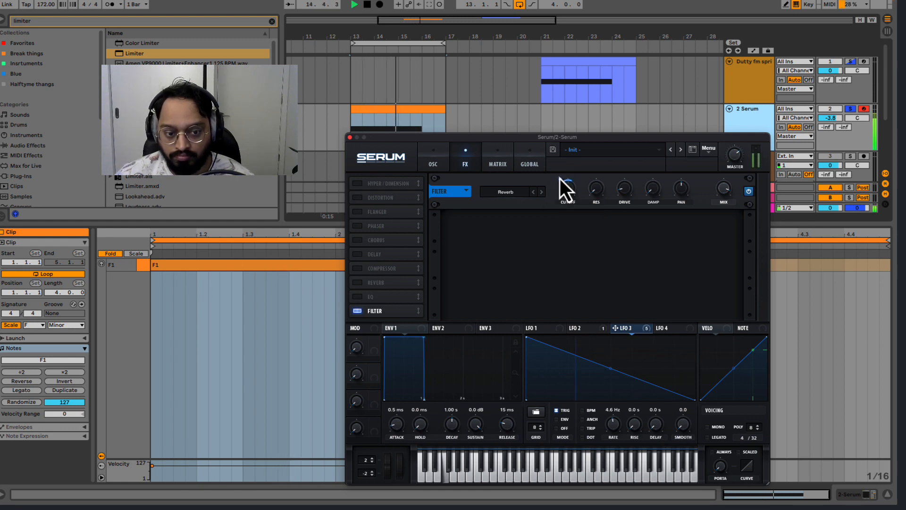
Move the Filter effect ahead of Distortion, enable Tube distortion, and assign LFO 3 to its drive.
drag(378, 312, 384, 194)
click(355, 212)
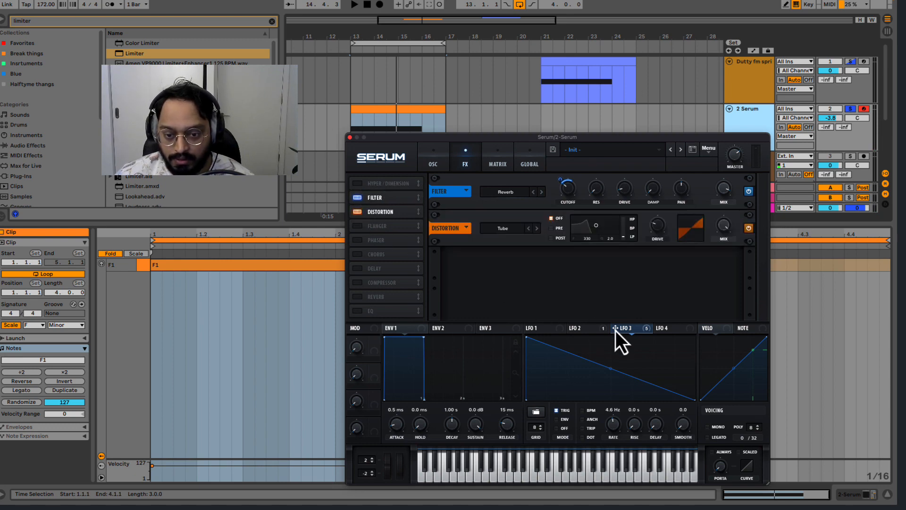
drag(616, 329, 650, 218)
Try smoothing LFO 3 at 34.9 while auditioning the loop, and reset its smoothing to 0.
key(space)
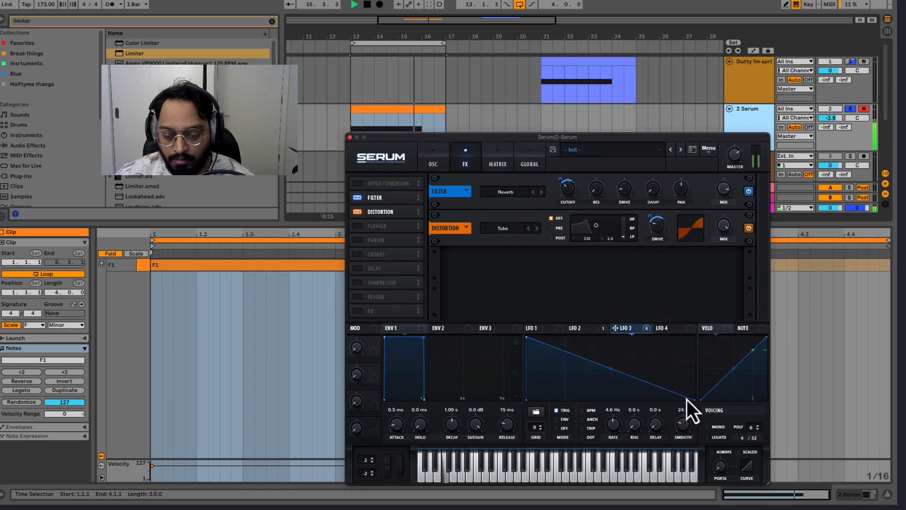
mouse_move(687, 400)
mouse_down()
mouse_move(688, 374)
mouse_move(686, 387)
mouse_up()
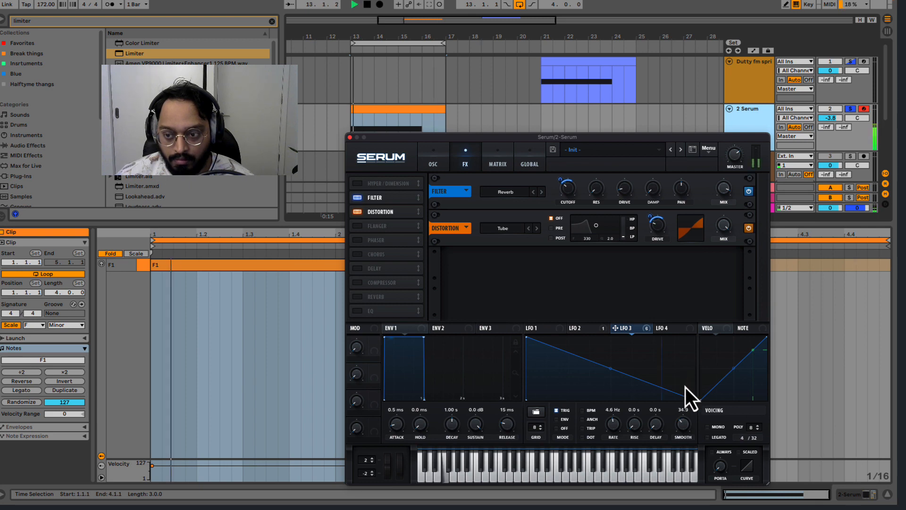
drag(580, 138, 577, 118)
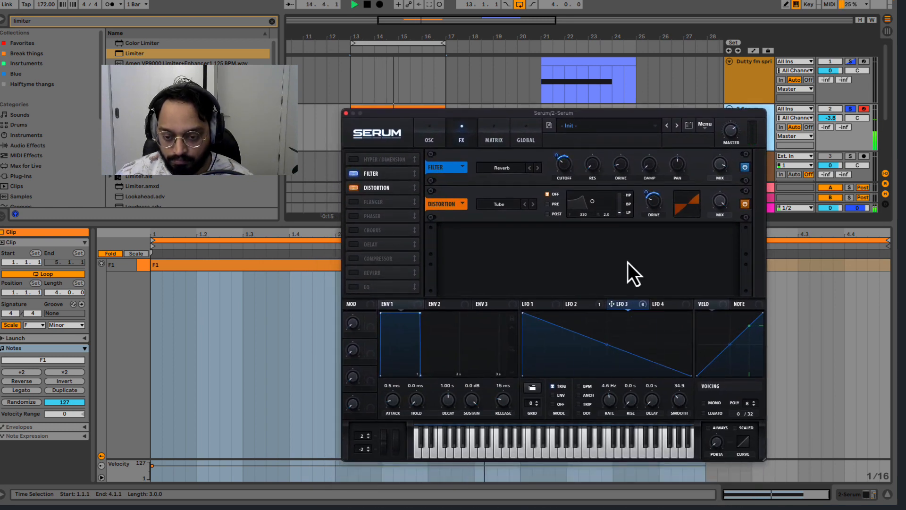
drag(681, 396, 671, 449)
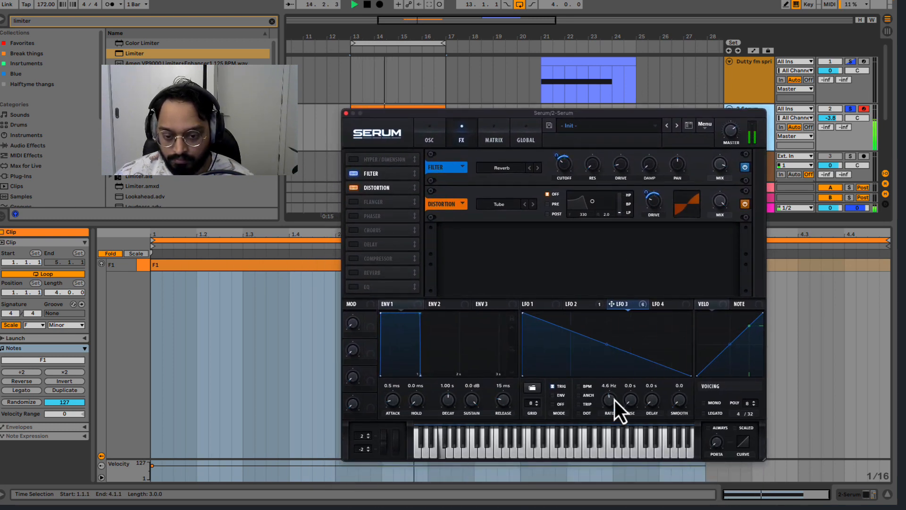
Fine-tune the Reverb filter's cutoff and LFO 3's rate to 4.5 Hz by ear, and return to the oscillator page.
mouse_move(615, 400)
mouse_down()
mouse_move(611, 412)
mouse_move(618, 383)
mouse_move(608, 419)
mouse_move(611, 396)
mouse_up()
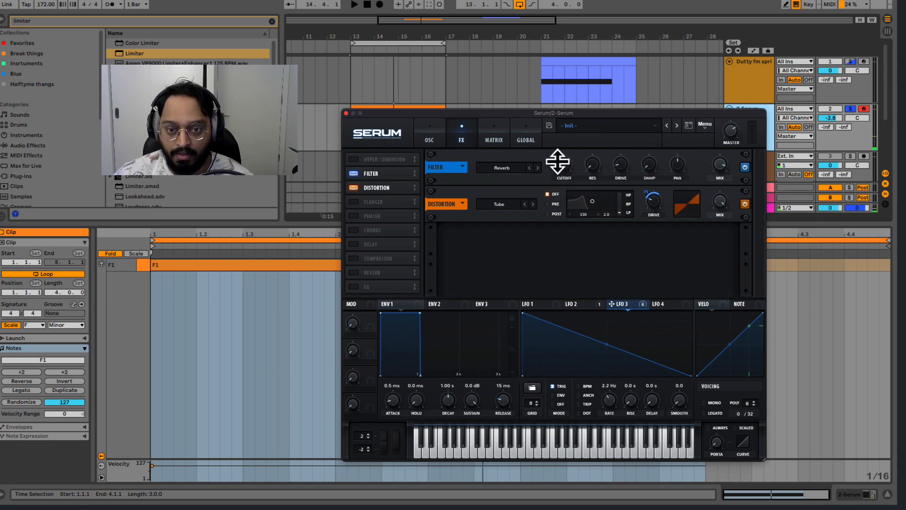
drag(558, 162, 562, 160)
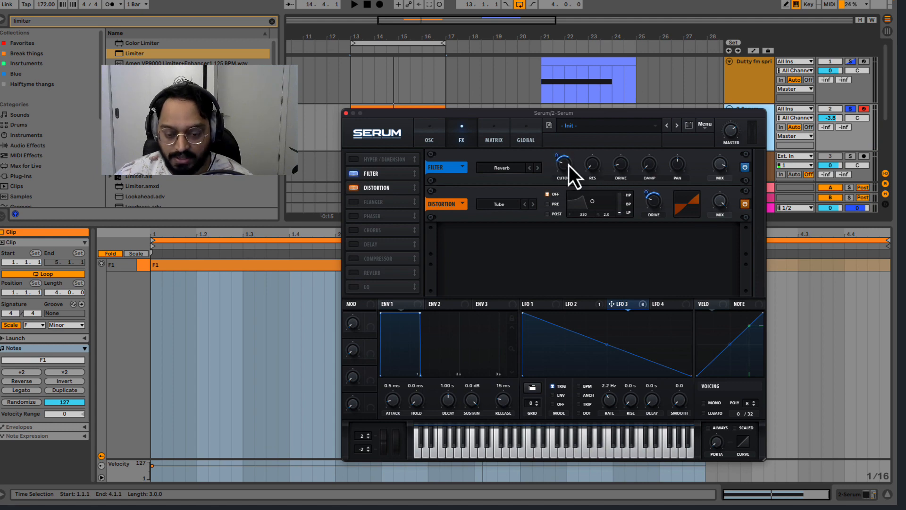
key(space)
mouse_move(612, 394)
mouse_down()
mouse_move(611, 407)
mouse_move(614, 398)
mouse_up()
key(space)
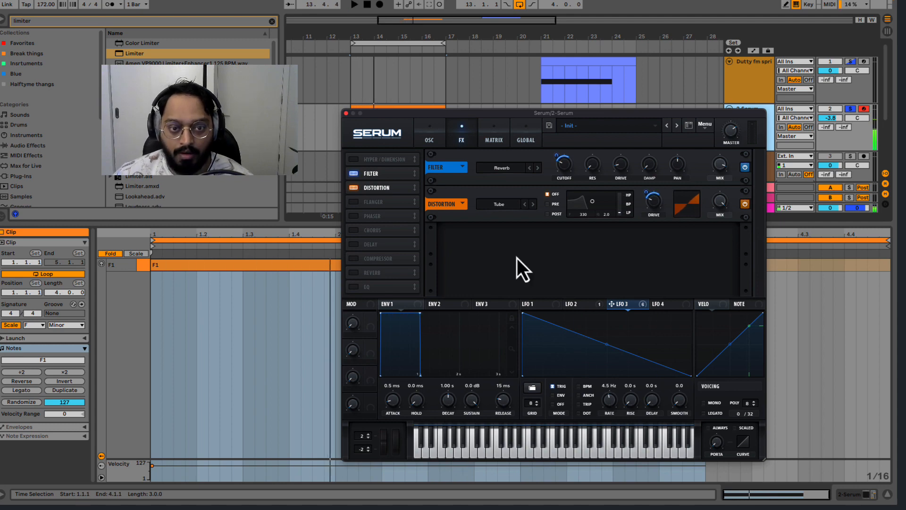
click(438, 146)
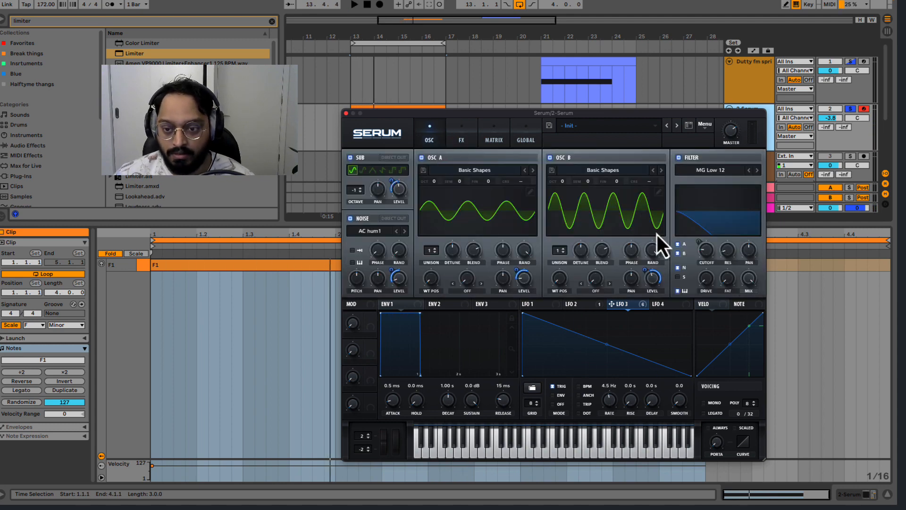
Raise the filter cutoff slightly and boost the third harmonic (bin 3) in Oscillator A's wavetable.
drag(707, 254, 709, 248)
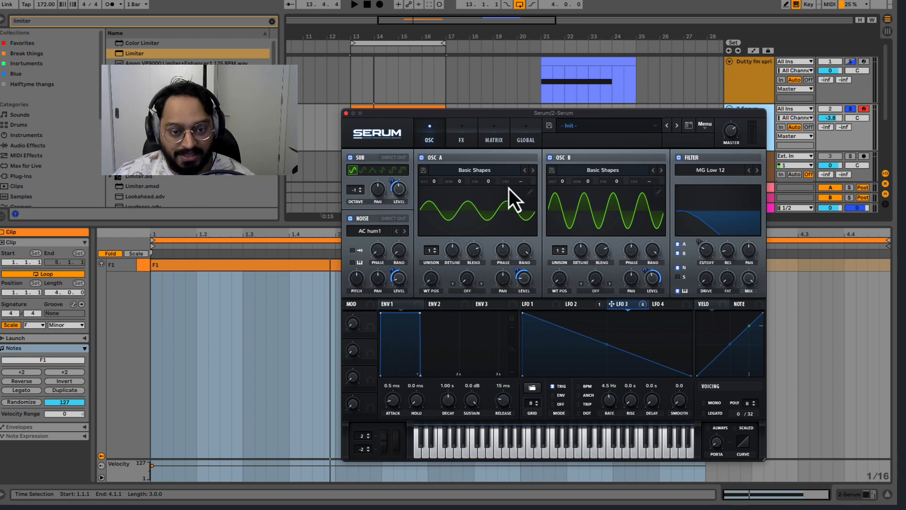
click(531, 191)
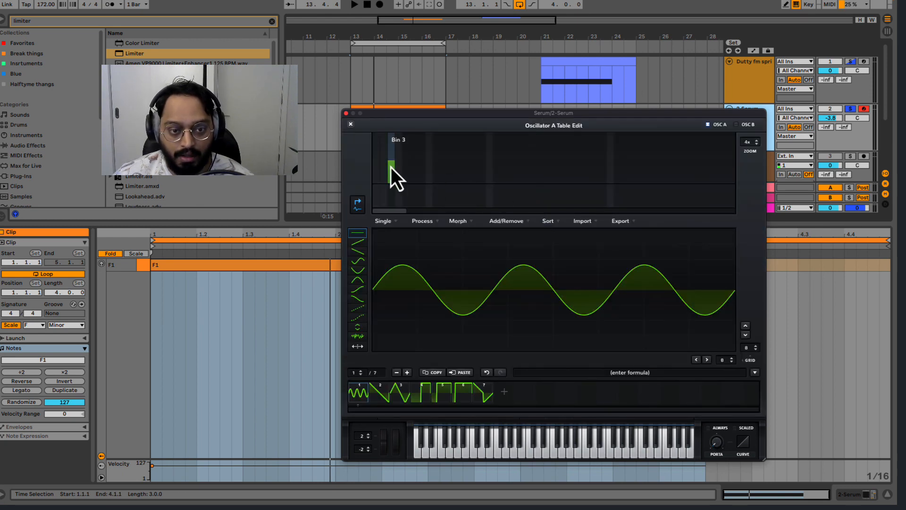
drag(391, 168, 392, 157)
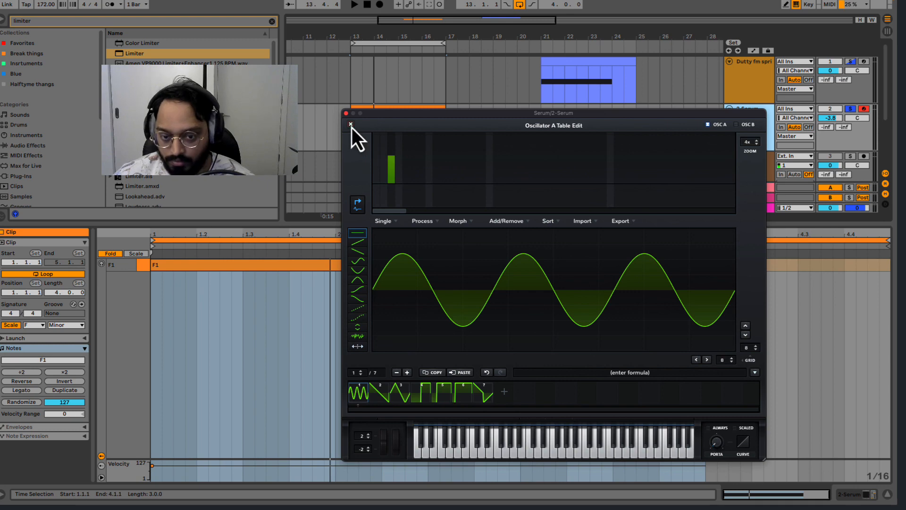
click(351, 124)
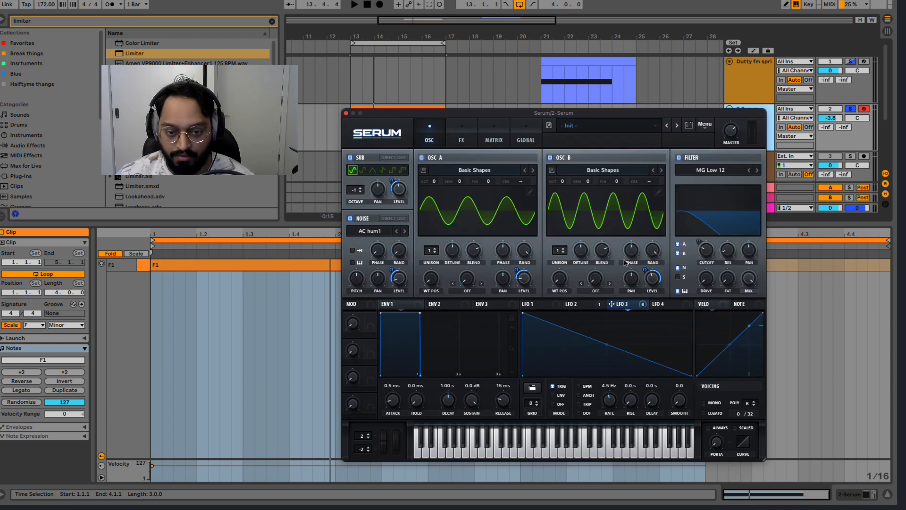
click(525, 254)
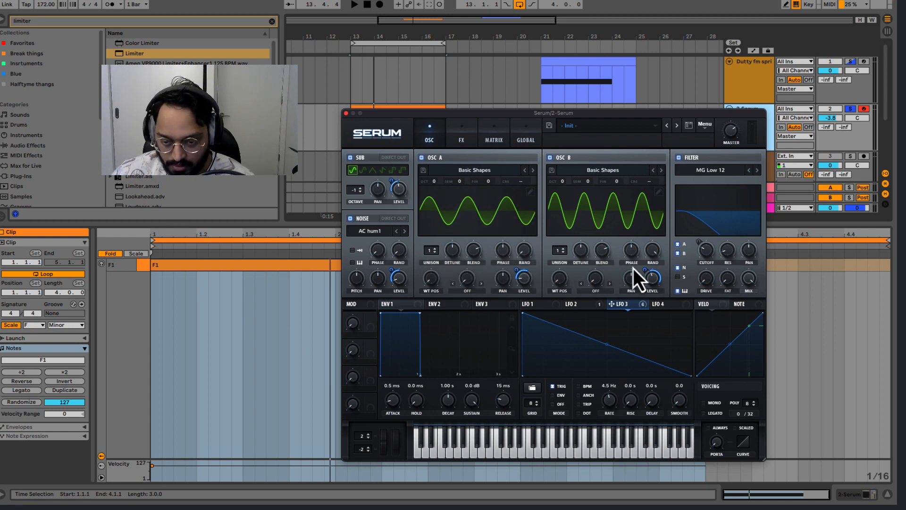
click(654, 252)
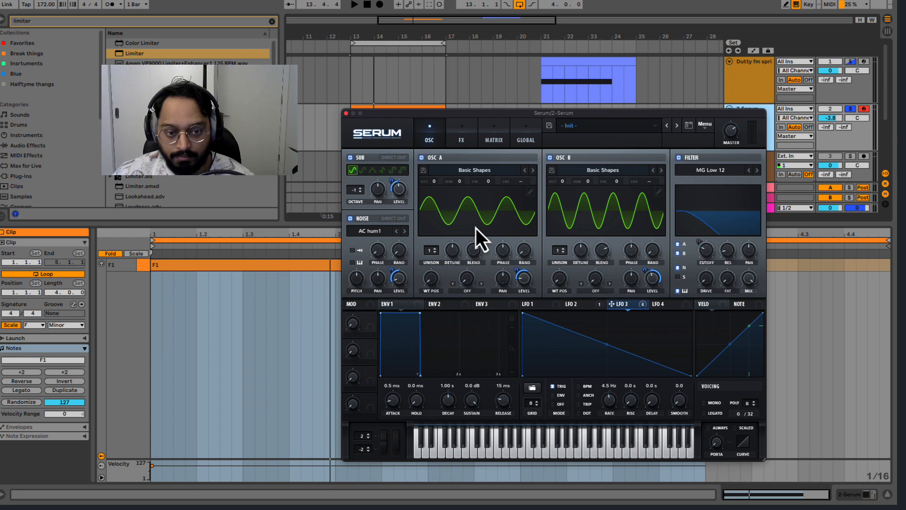
Raise LFO 3's rate to 8.0 Hz while auditioning the loop.
key(space)
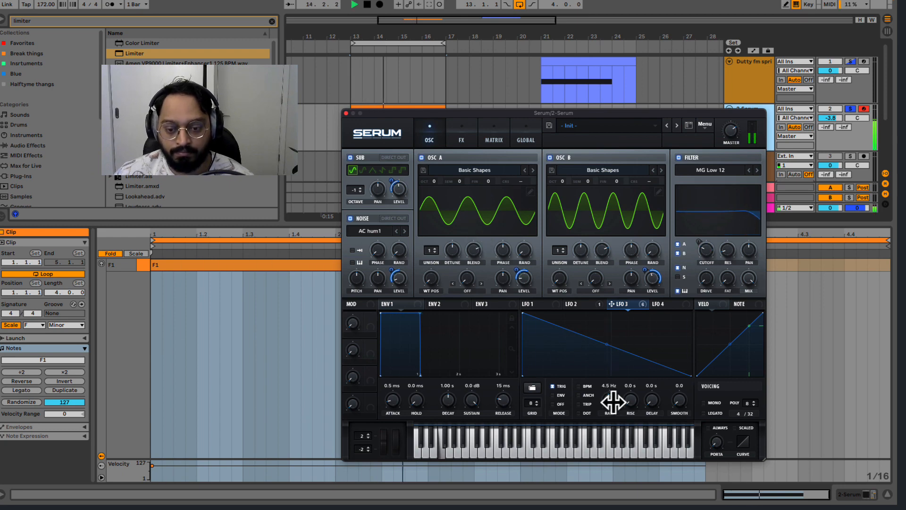
drag(613, 401, 614, 394)
key(space)
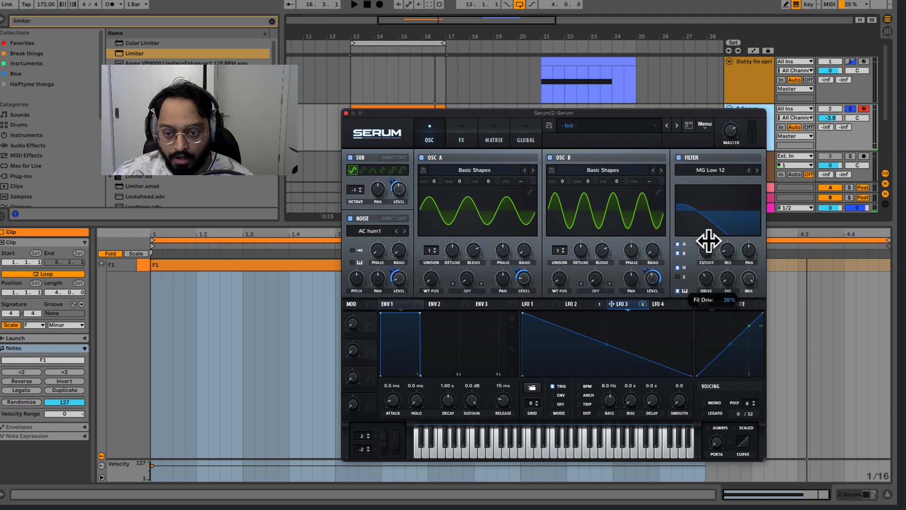
Assign LFO 3 to the filter's drive and lower LFO 3's rate slightly by ear while auditioning the loop.
drag(613, 304, 708, 278)
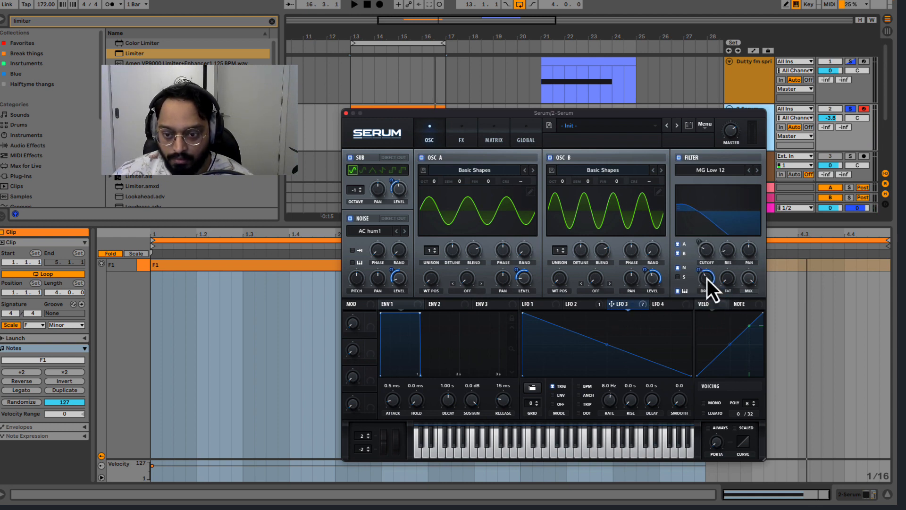
key(space)
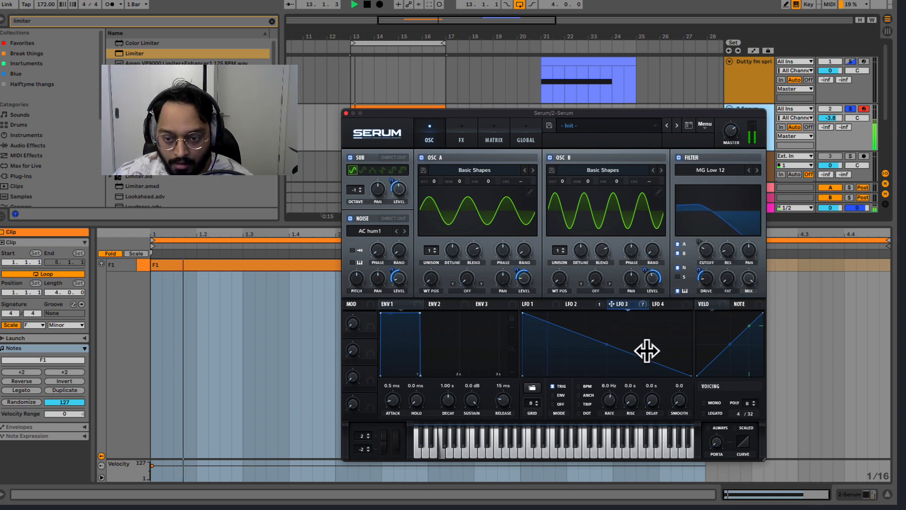
mouse_move(608, 401)
mouse_down()
mouse_move(609, 408)
mouse_move(617, 385)
mouse_move(611, 407)
mouse_up()
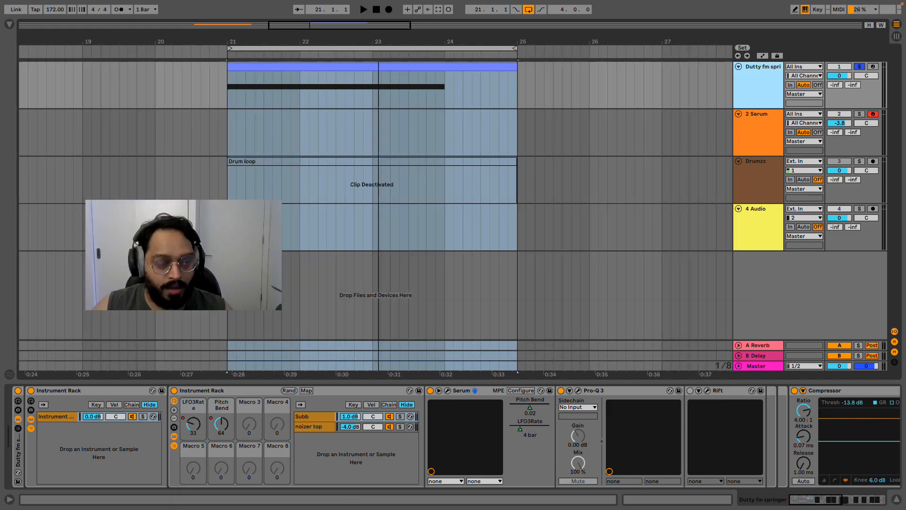
Inspect the Subb and noizer top chains of the finished bass rack and unsolo the Top Distort chain.
drag(245, 38, 245, 38)
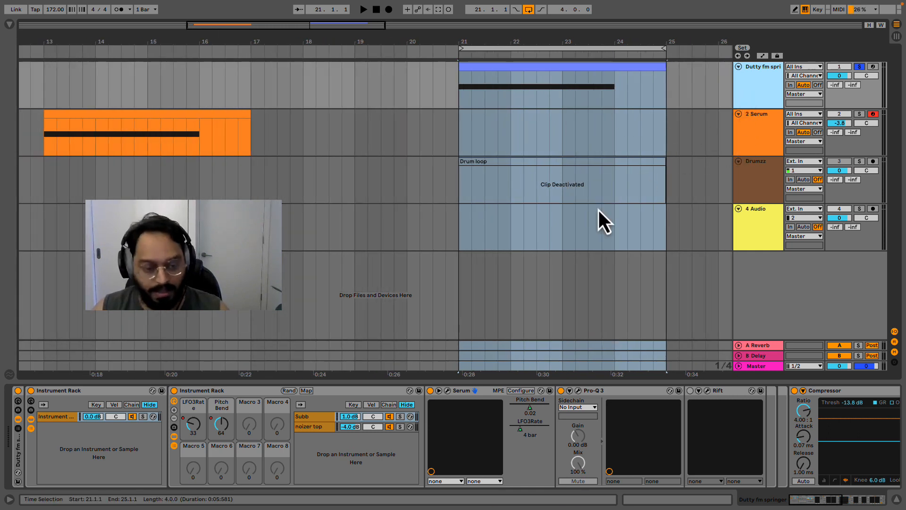
scroll(327, 425, right, 1)
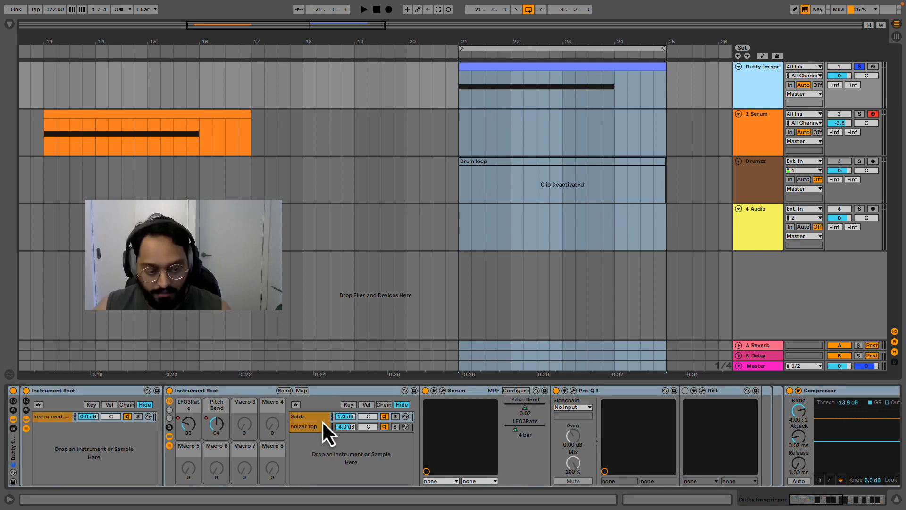
click(316, 424)
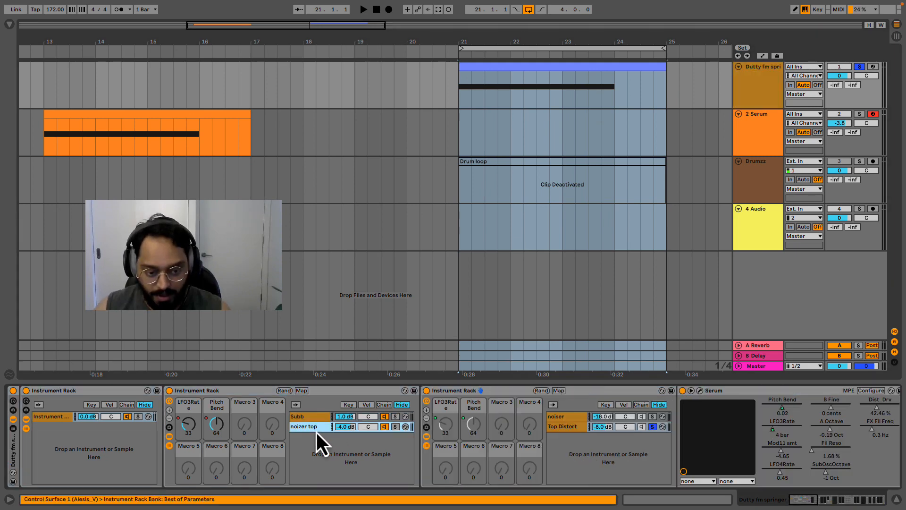
click(311, 416)
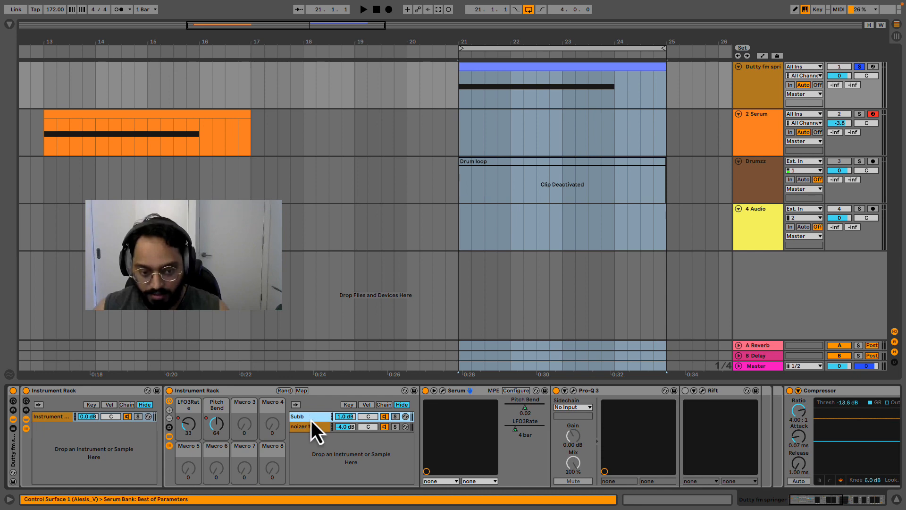
click(311, 426)
click(653, 426)
click(587, 427)
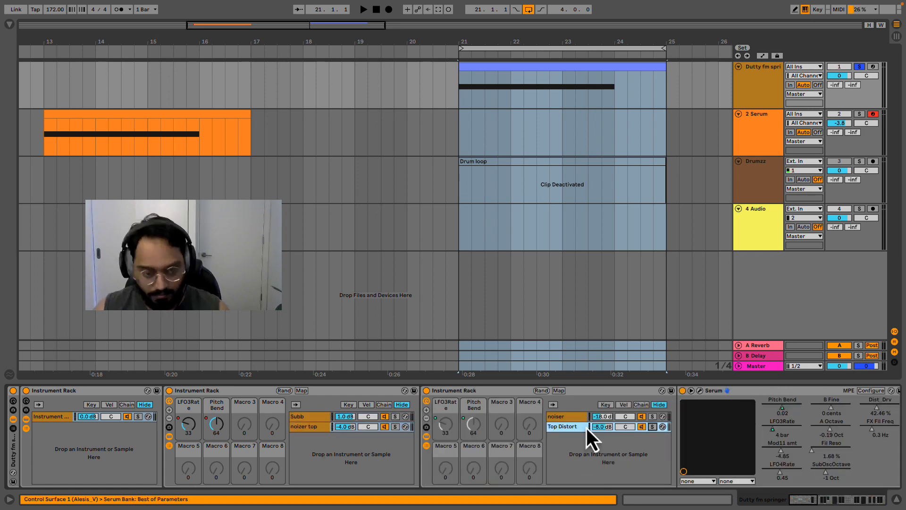
click(309, 417)
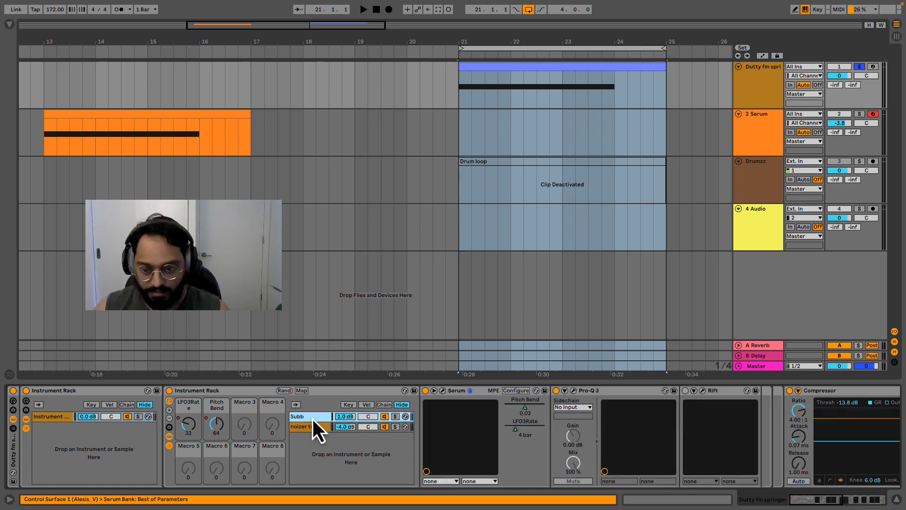
Check the Pro-Q 3 curve on the Subb chain and compare the noizer top chain's devices.
click(575, 394)
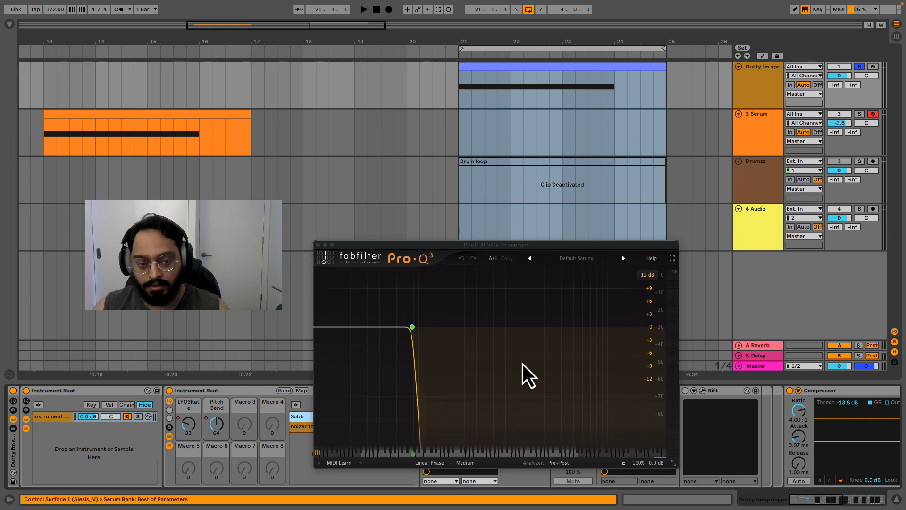
click(318, 245)
click(318, 427)
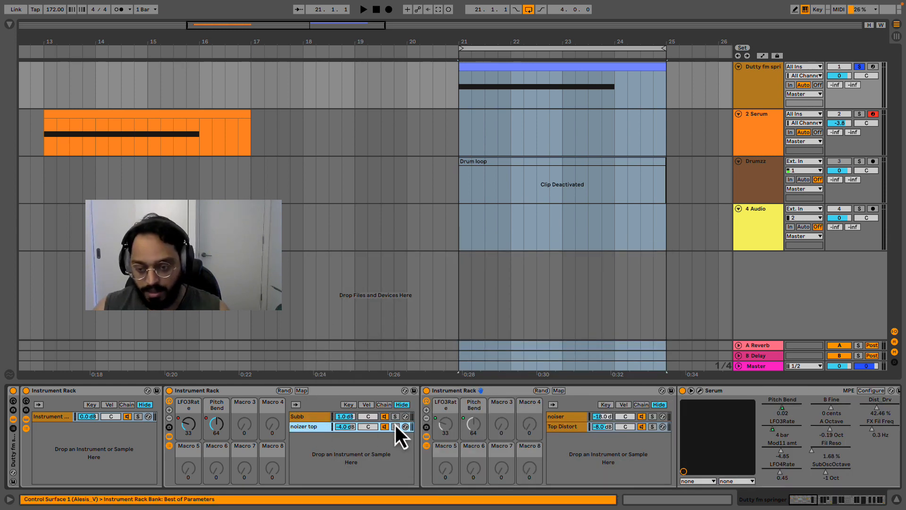
click(325, 418)
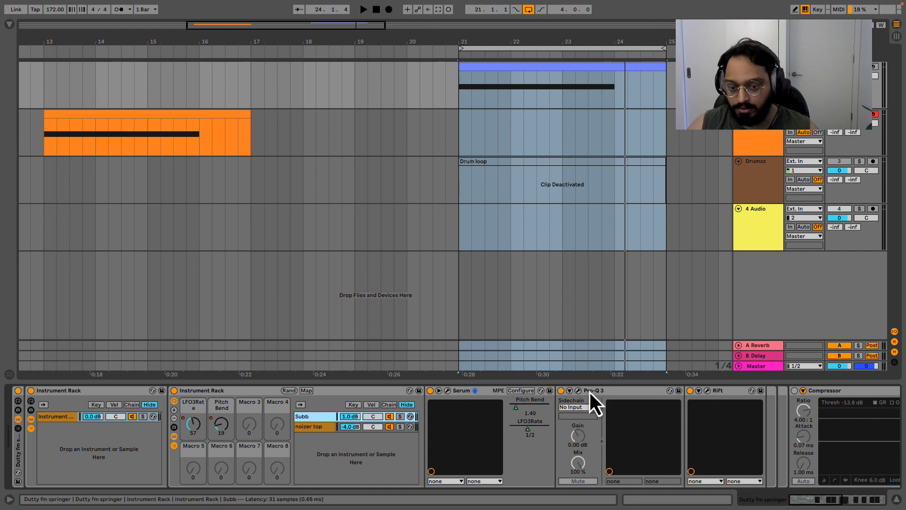
Open Rift on the Subb chain, solo the chain, and compare the sound with Rift bypassed and enabled.
click(708, 392)
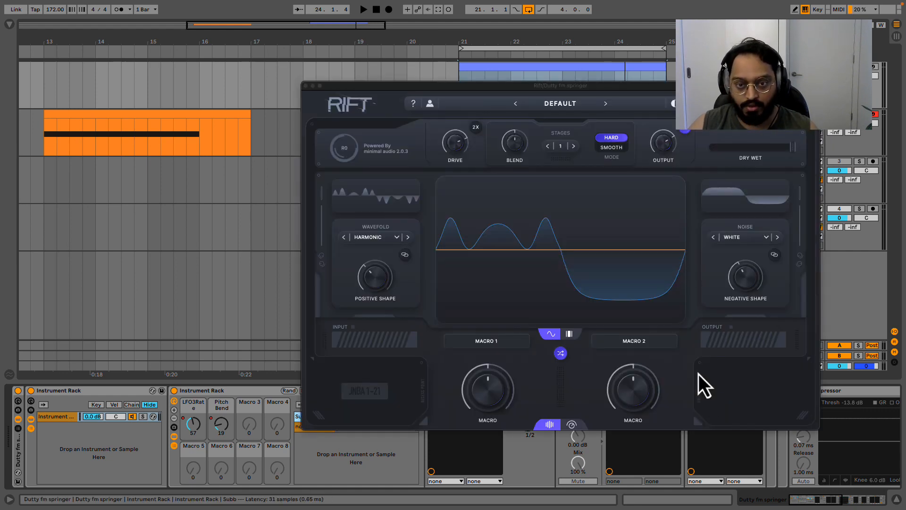
drag(563, 88, 247, 4)
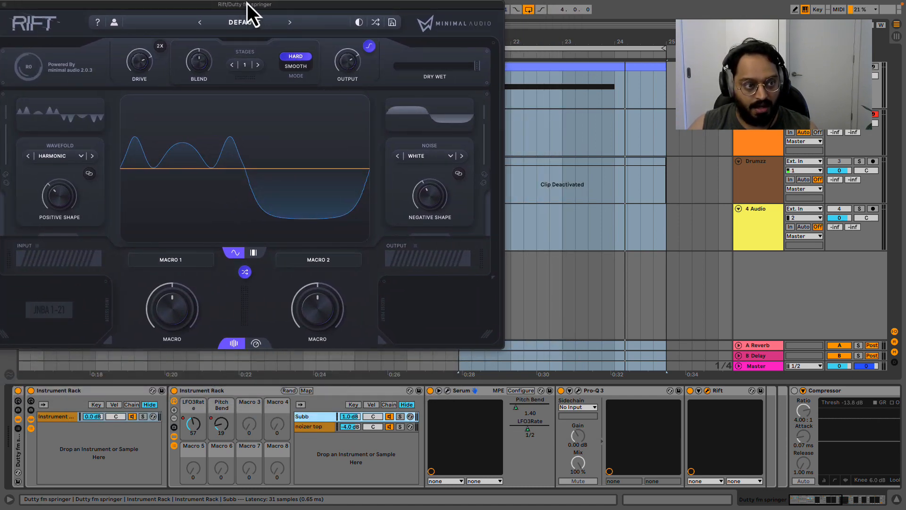
click(402, 420)
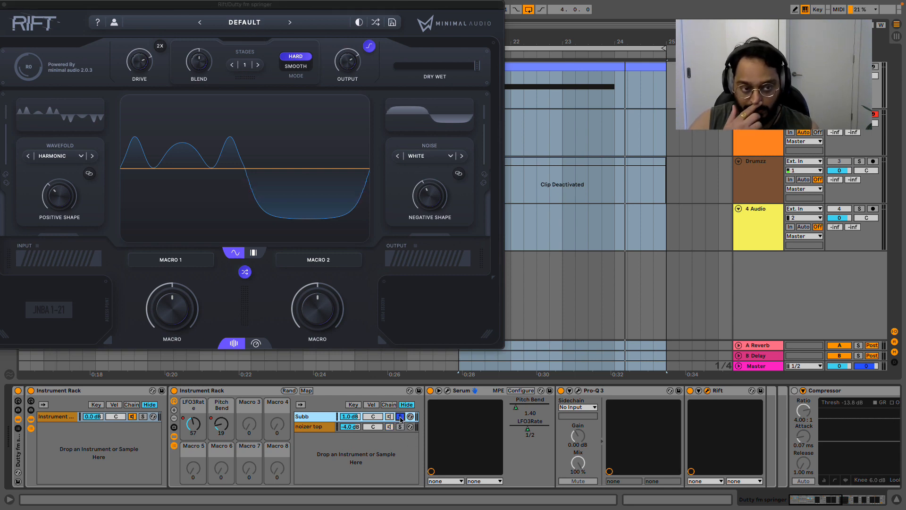
click(691, 391)
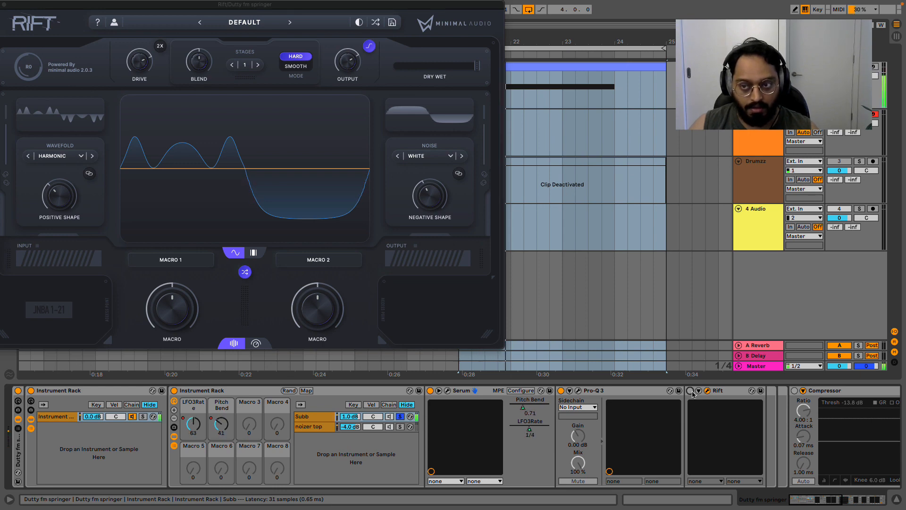
click(691, 391)
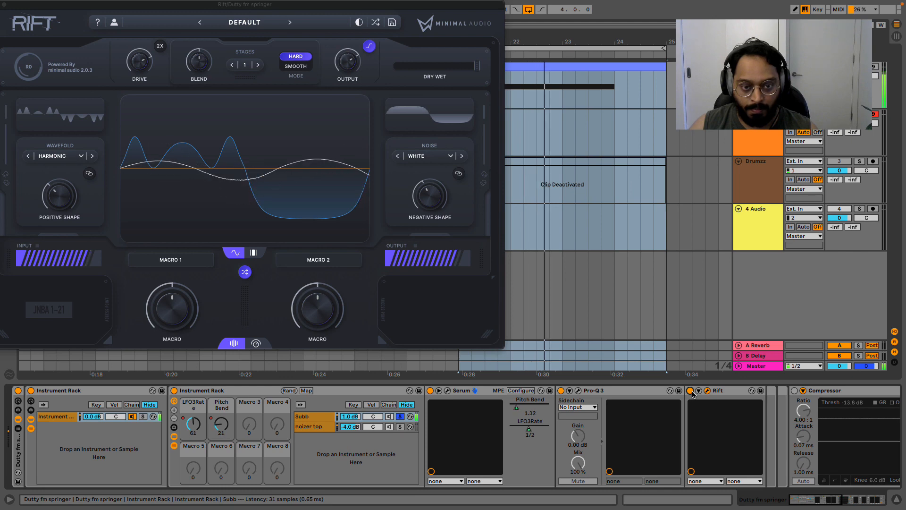
drag(27, 9, 94, 20)
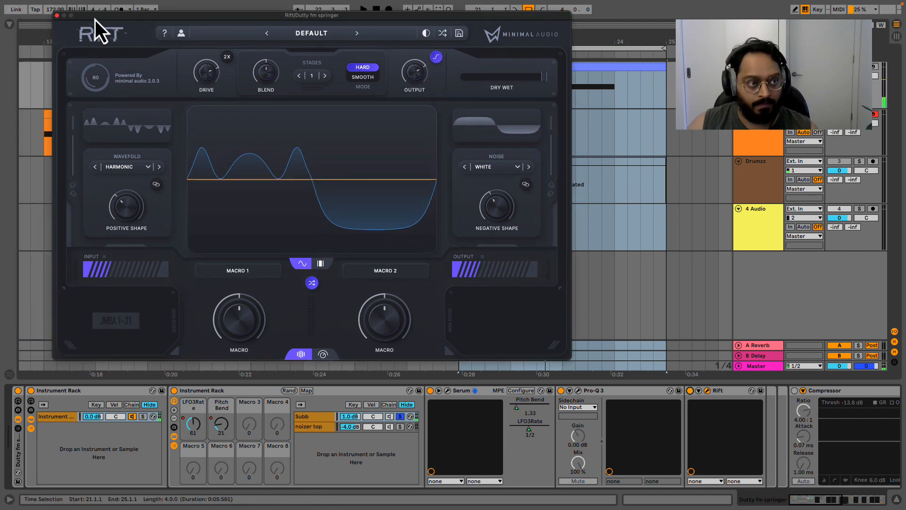
click(57, 16)
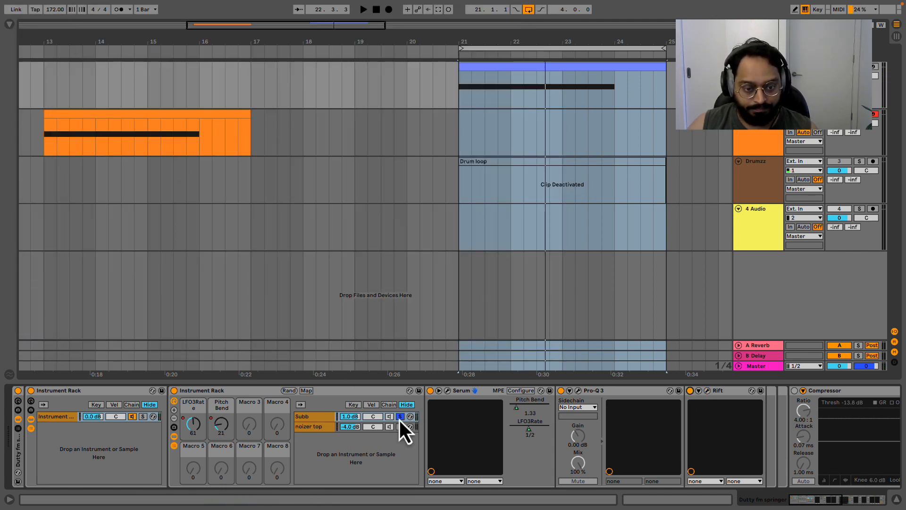
Solo the noizer top chain and its nested Top Distort chain, and audition the loop.
click(400, 426)
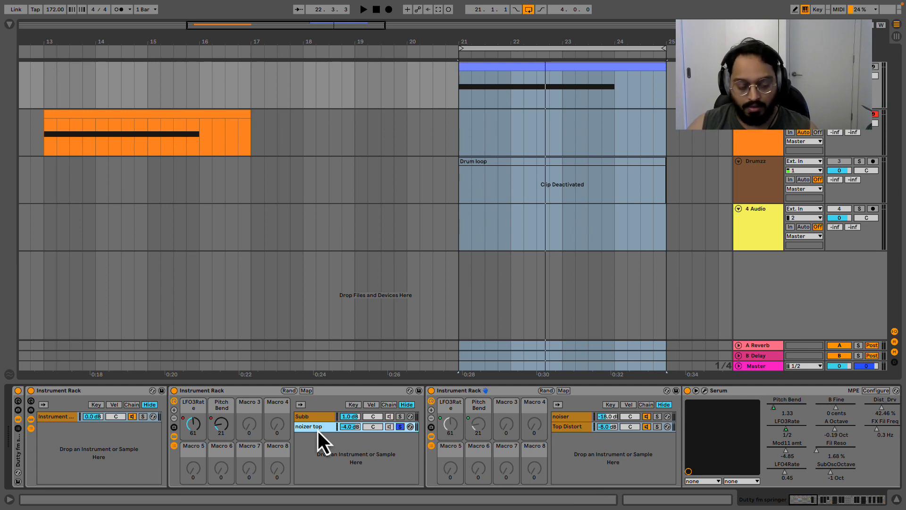
click(577, 431)
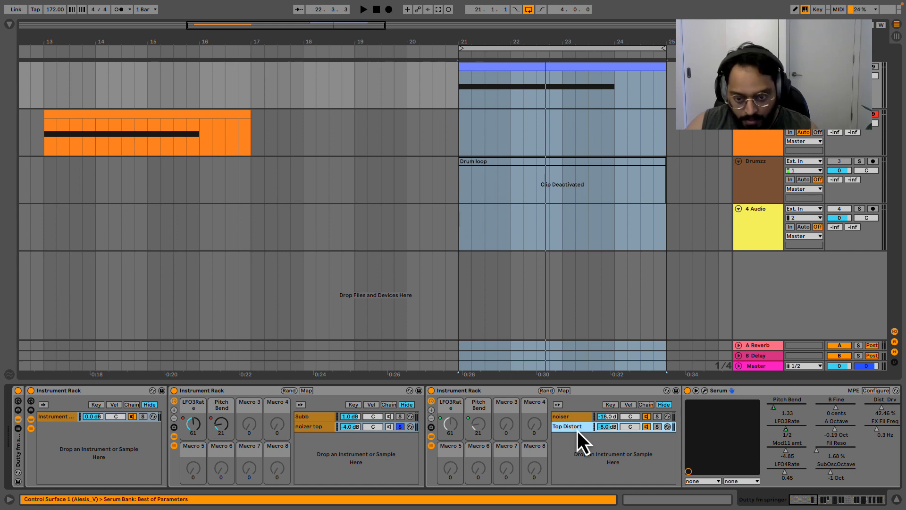
click(658, 427)
key(space)
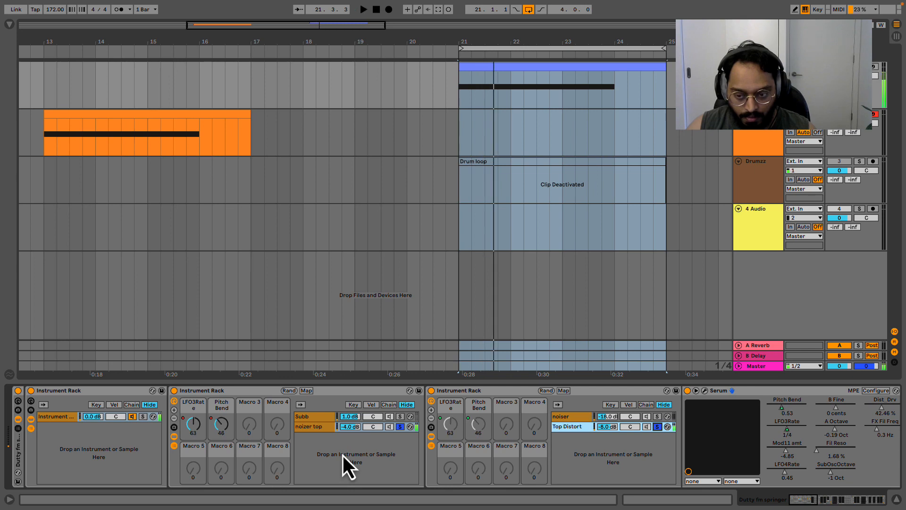
Open Rift on the Top Distort chain and audition the loop to examine its distortion settings.
click(859, 503)
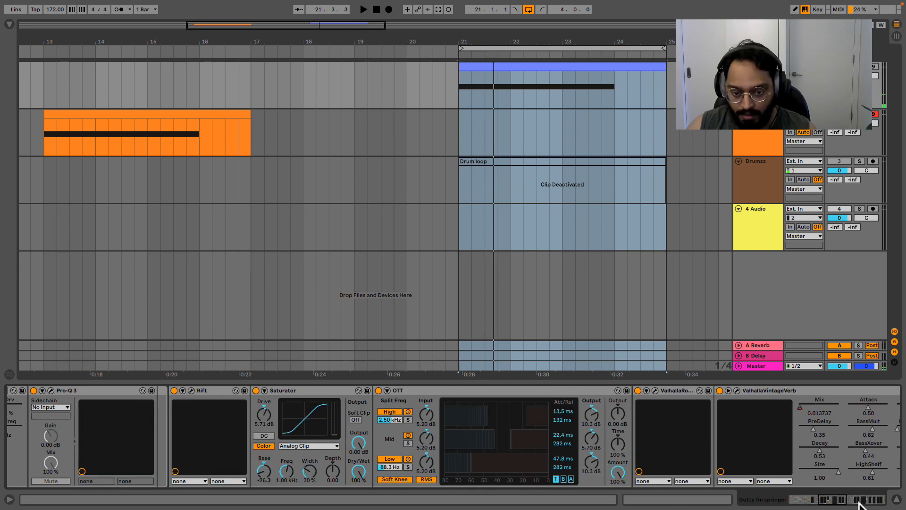
mouse_move(860, 504)
mouse_down()
mouse_move(869, 502)
mouse_move(861, 504)
mouse_up()
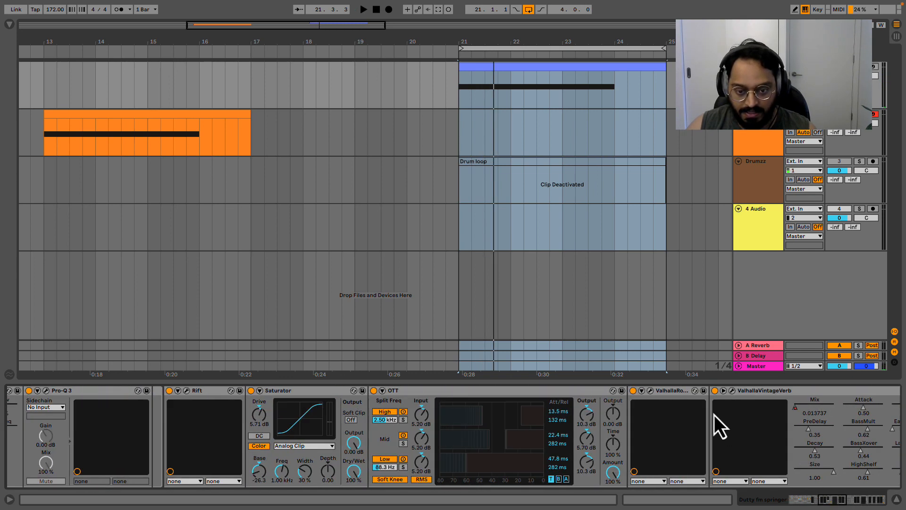
scroll(714, 415, up, 10)
click(681, 392)
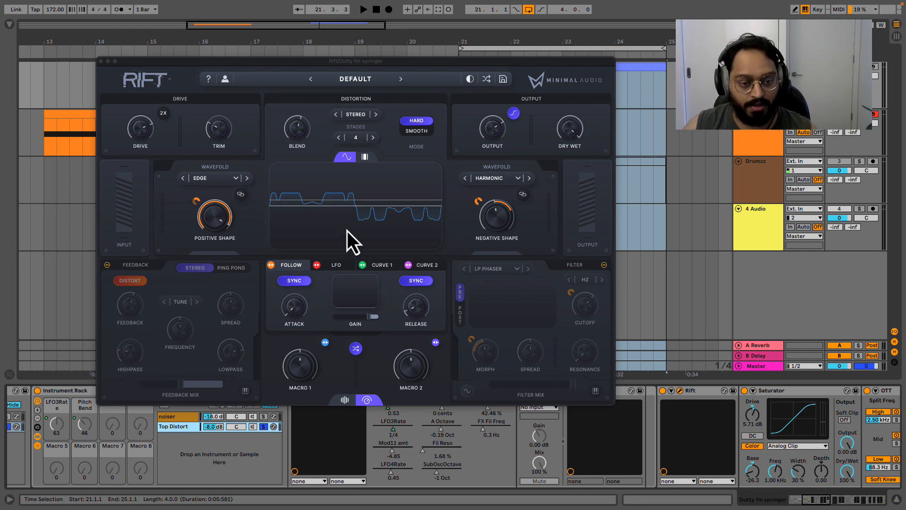
key(space)
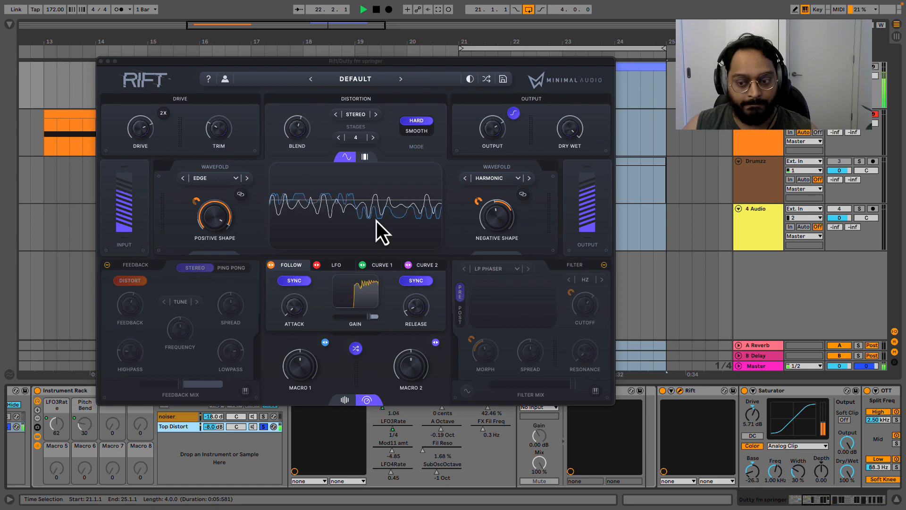
key(space)
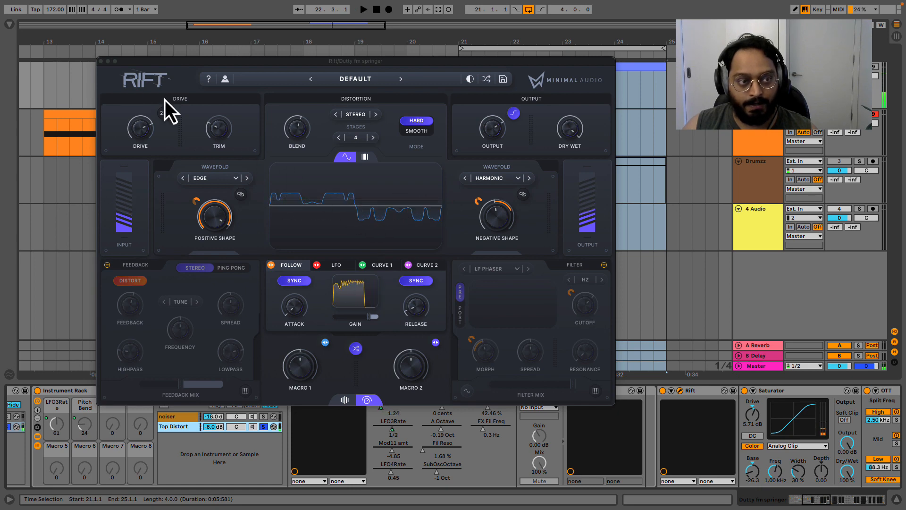
Close Rift on the Top Distort chain and compare the loop with Rift bypassed and enabled.
click(101, 61)
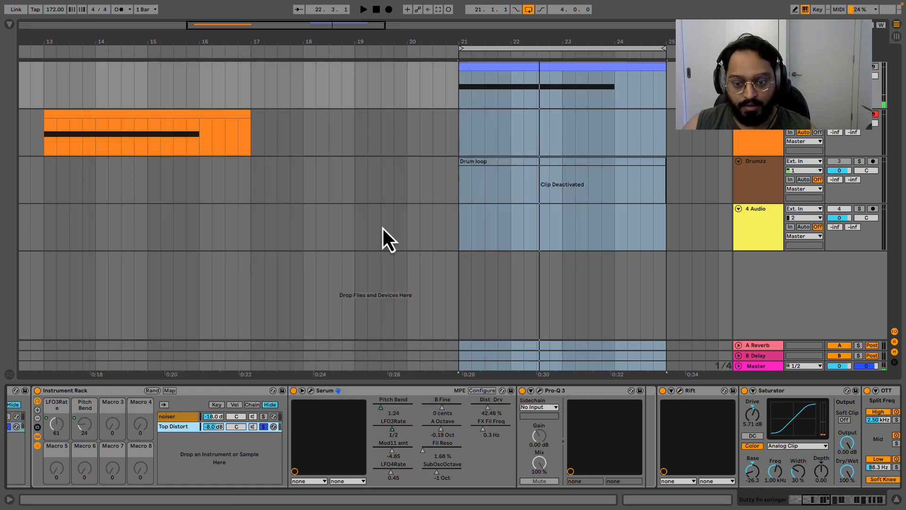
click(663, 390)
key(space)
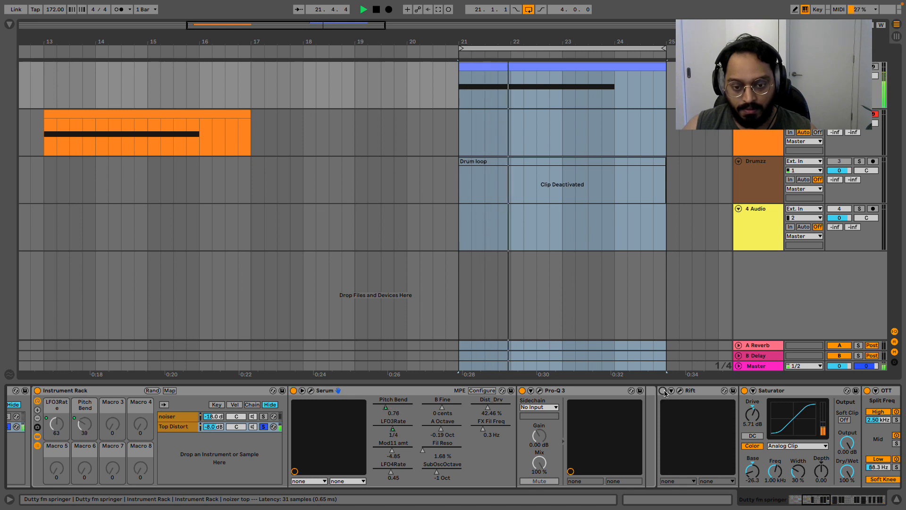
key(space)
click(663, 390)
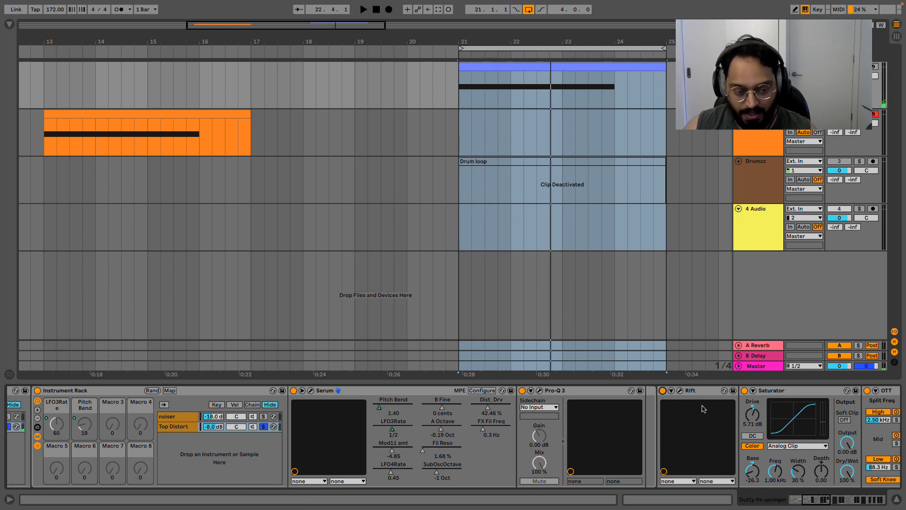
key(space)
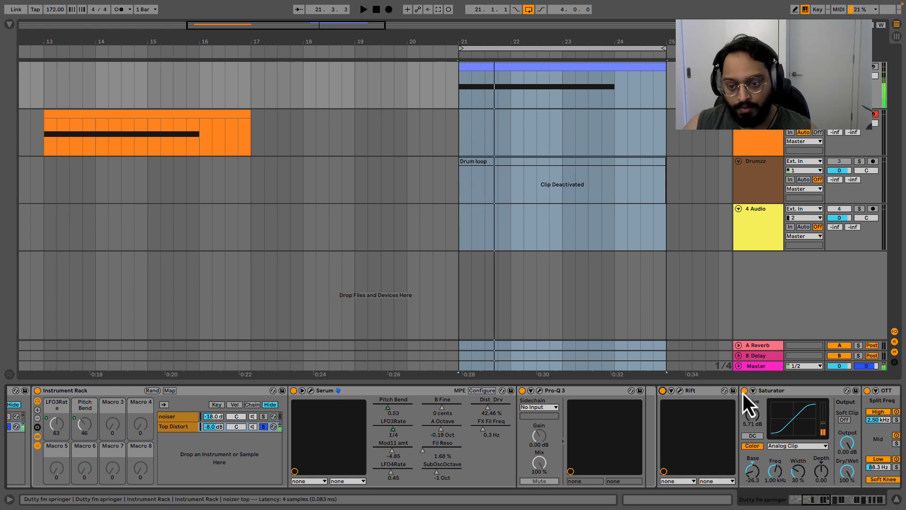
Compare the looped Top Distort sound with its Saturator bypassed and enabled.
click(745, 391)
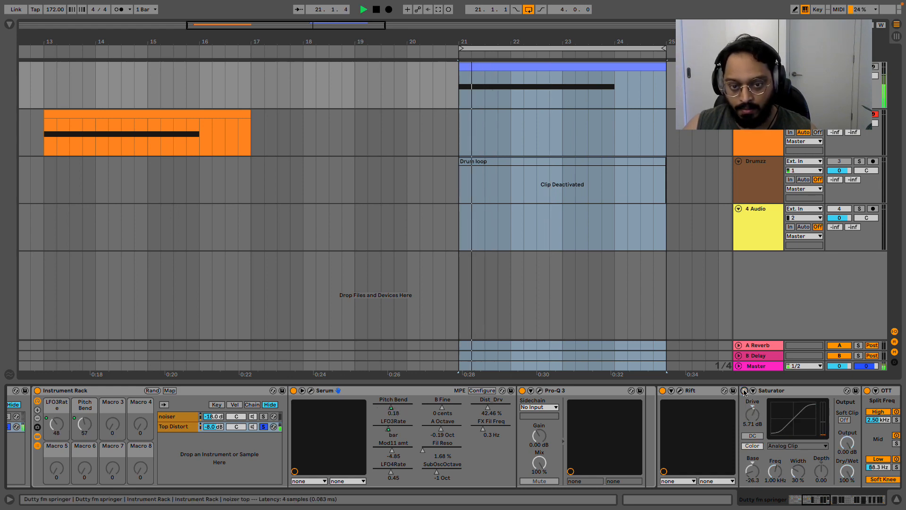
click(744, 391)
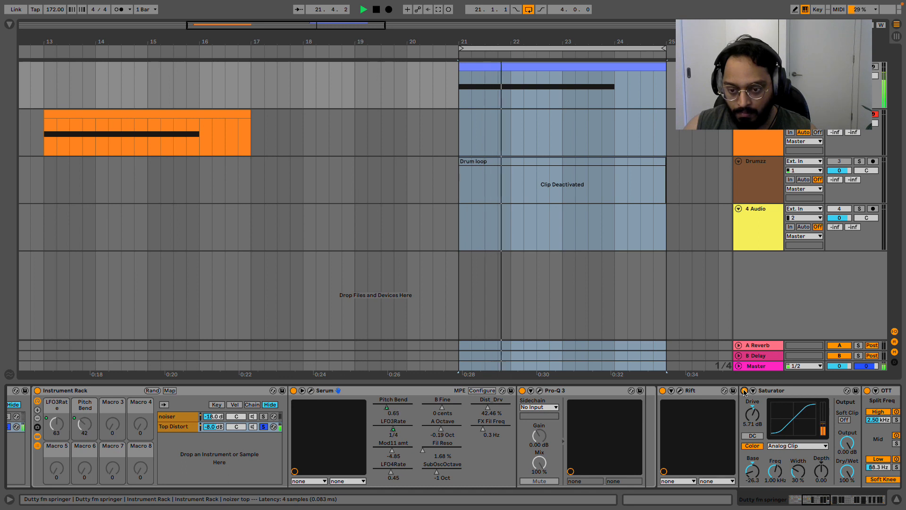
click(744, 391)
key(space)
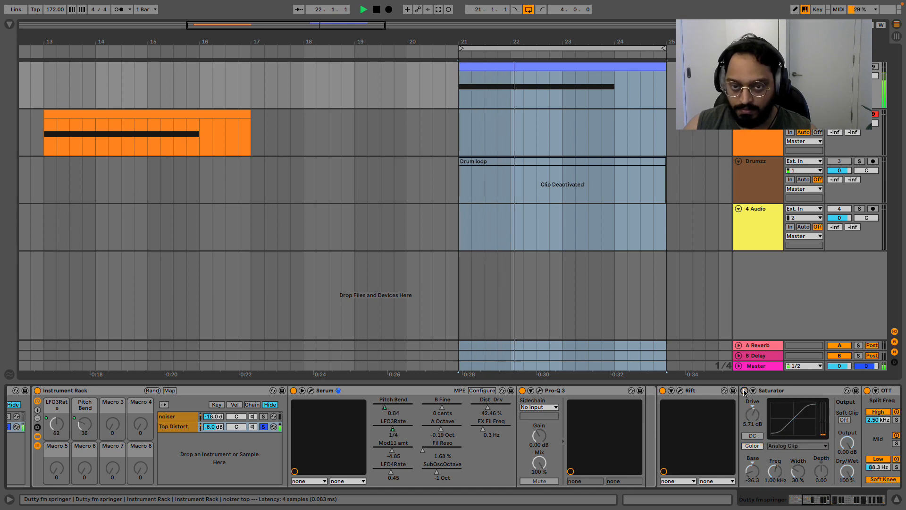
click(744, 391)
key(space)
key(space)
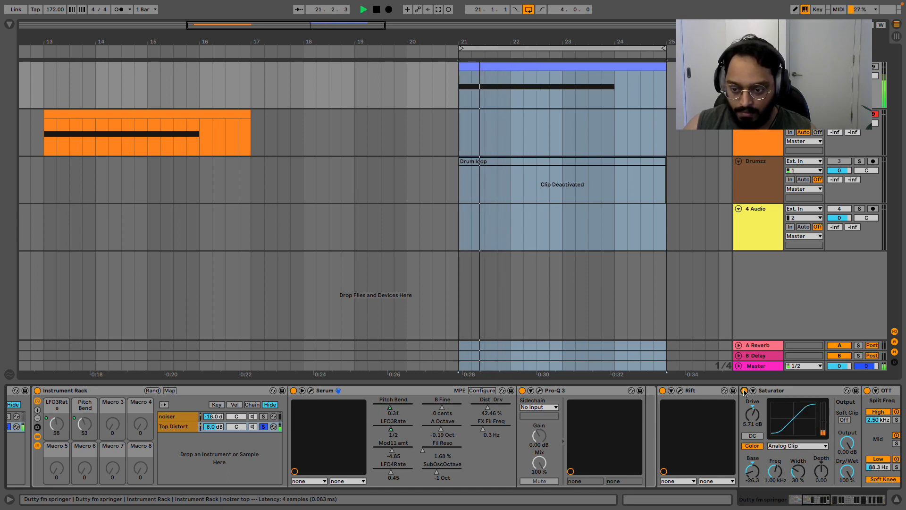
Compare the Top Distort loop with OTT compression bypassed and enabled.
drag(810, 502, 821, 506)
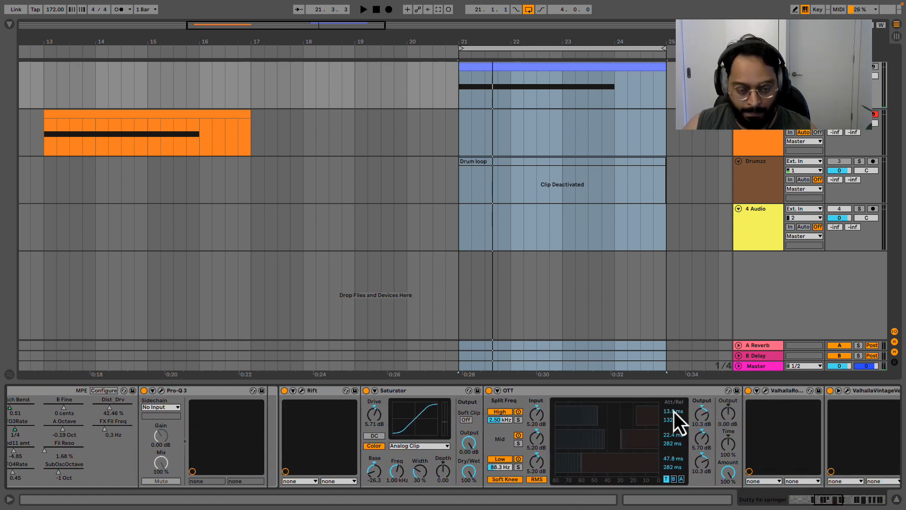
click(489, 391)
key(space)
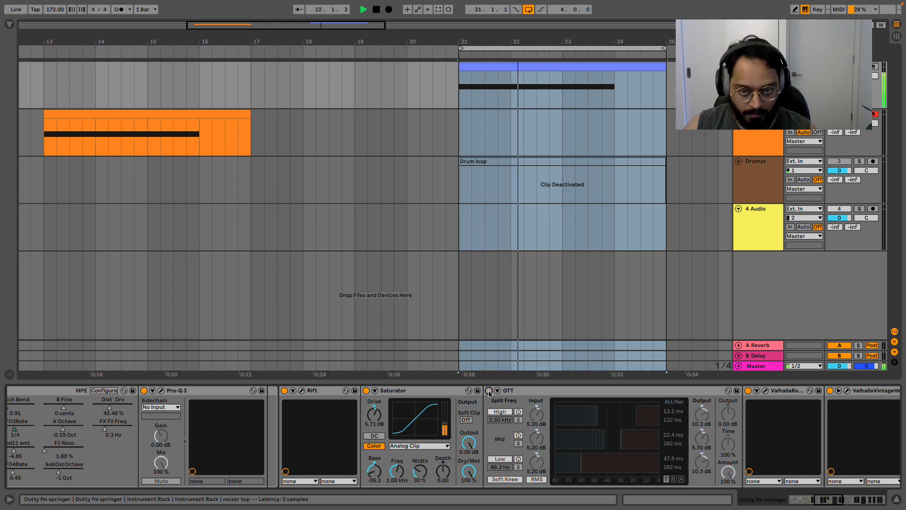
key(space)
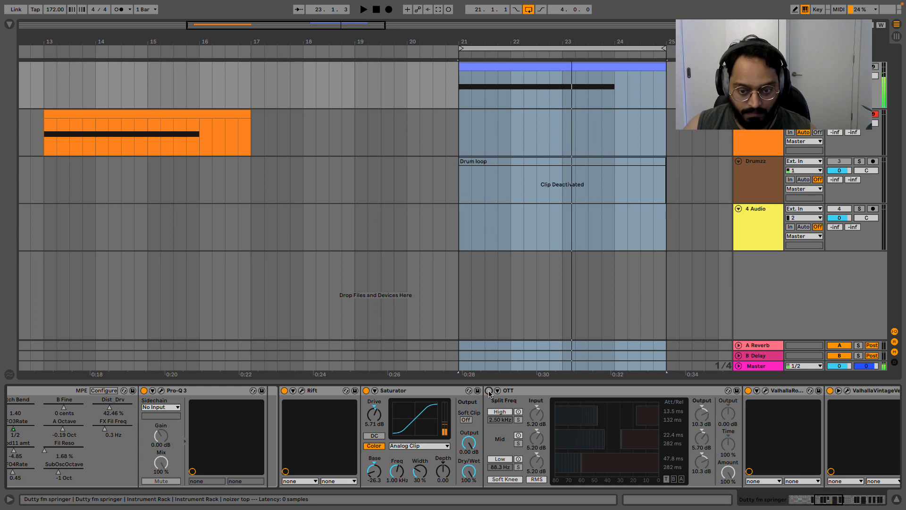
click(490, 391)
key(space)
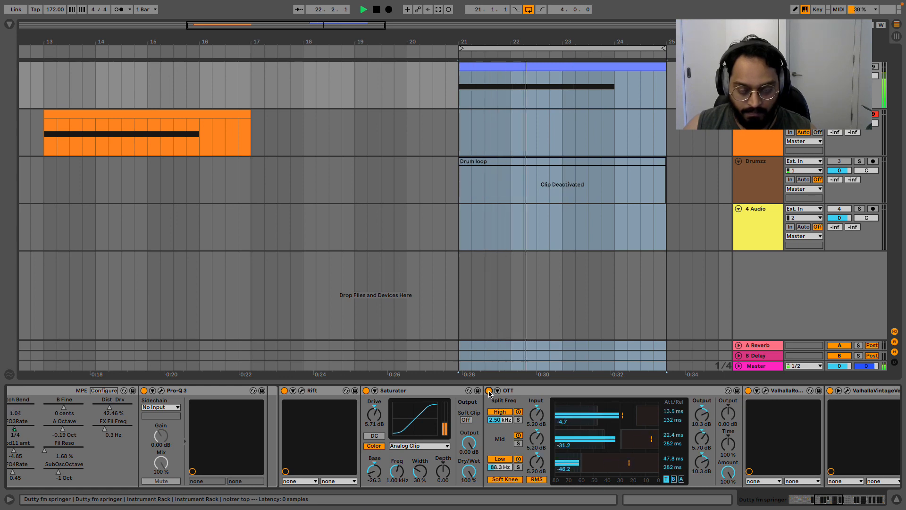
key(space)
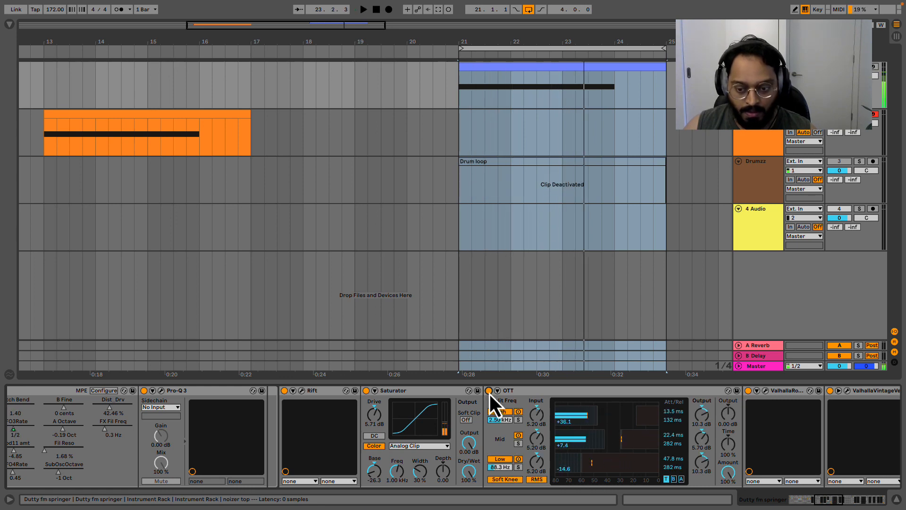
Audition the Top Distort loop with ValhallaRoom bypassed, and re-enable the reverb for comparison.
mouse_move(838, 501)
mouse_down()
mouse_move(846, 493)
mouse_move(836, 495)
mouse_move(844, 503)
mouse_up()
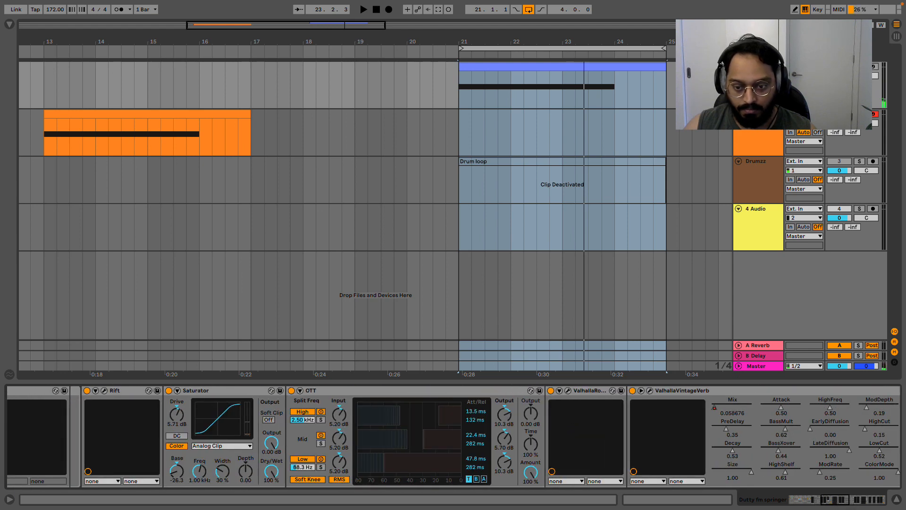
click(551, 391)
key(space)
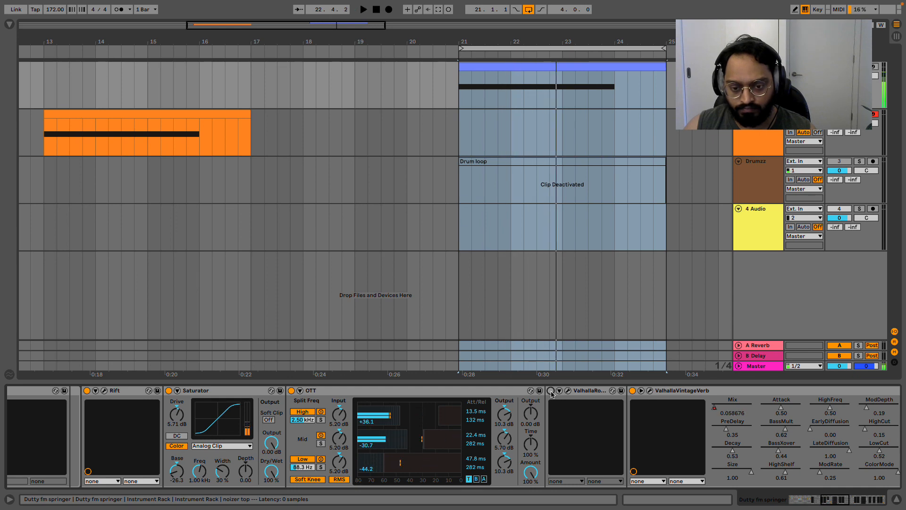
click(550, 391)
key(space)
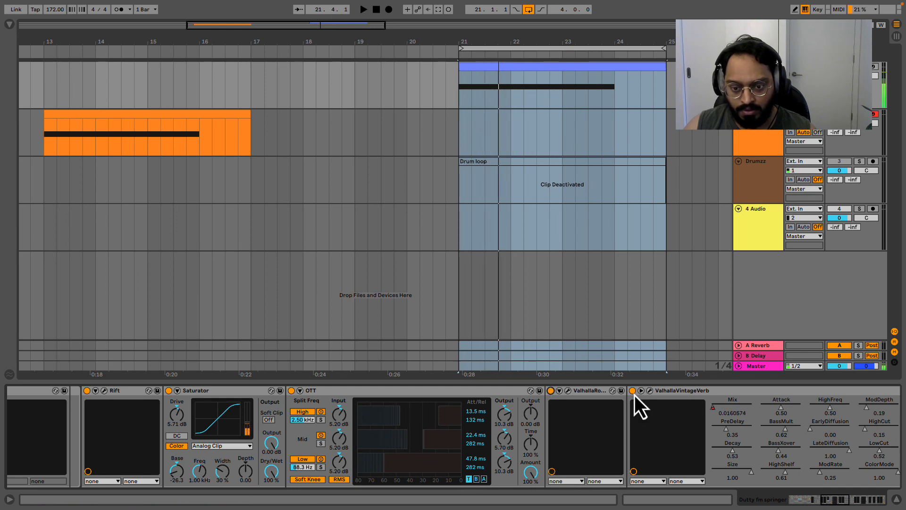
With ValhallaVintageVerb bypassed, compare the loop with ValhallaRoom off and on, and review ValhallaRoom's settings.
click(633, 391)
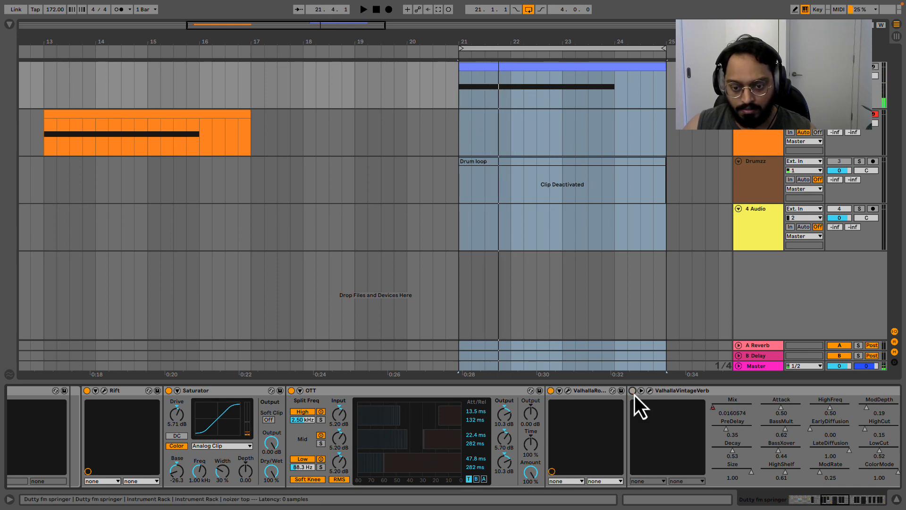
click(550, 391)
click(550, 391)
key(space)
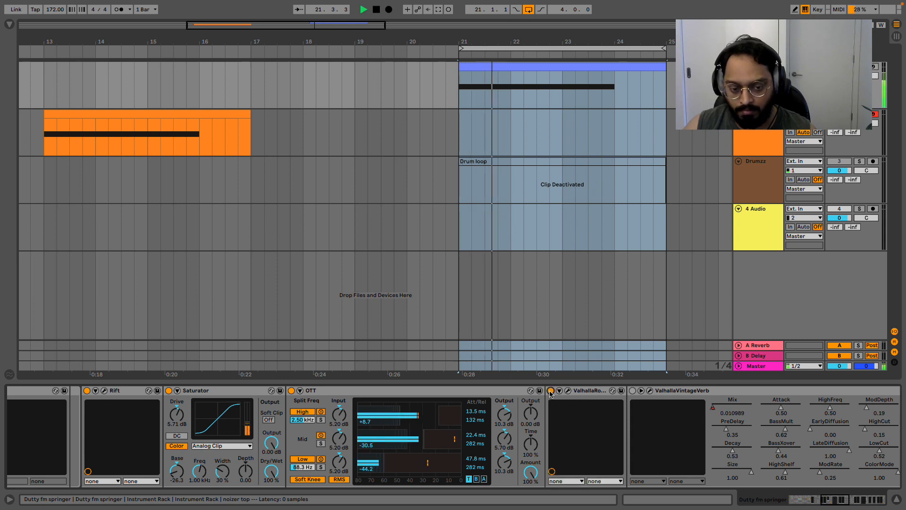
click(551, 392)
key(space)
key(space)
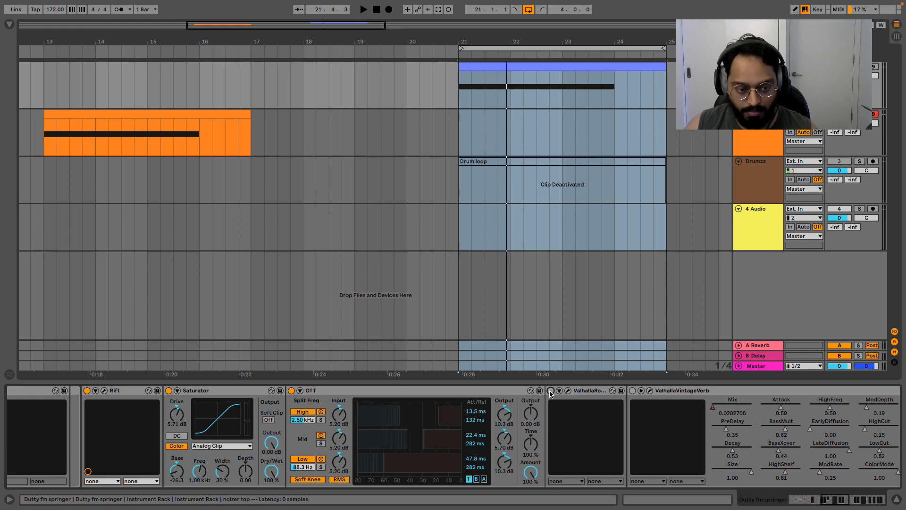
click(550, 391)
key(space)
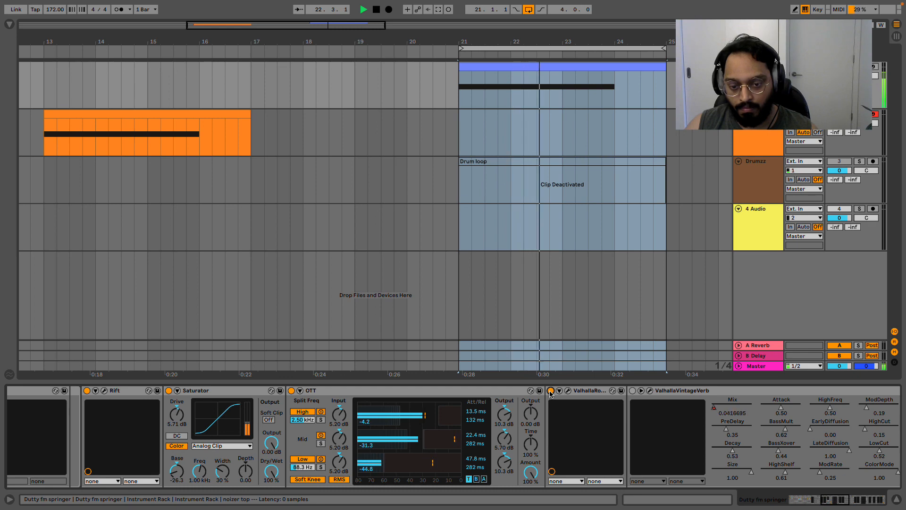
key(space)
click(569, 391)
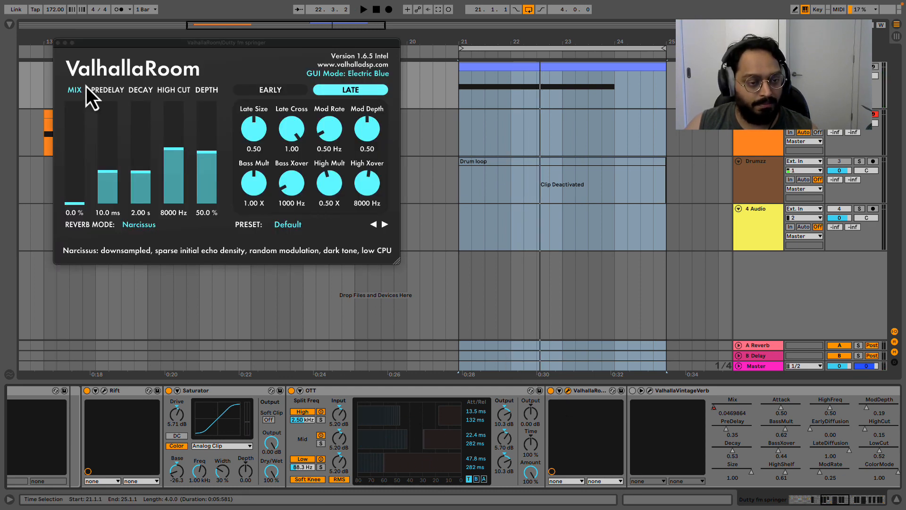
click(58, 42)
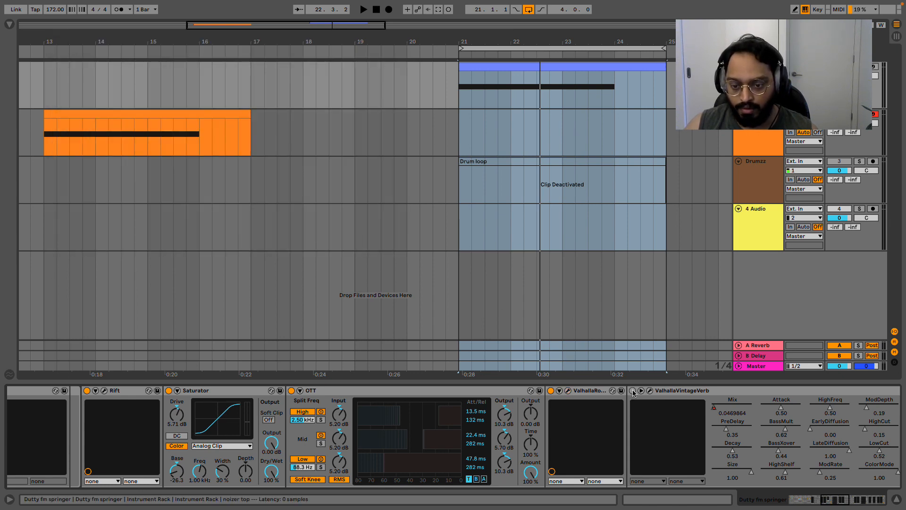
Show the automation lanes in the arrangement and examine the Pro-L 2 limiter and StandardCLIP clipper while auditioning the loop.
key(a)
scroll(590, 425, down, 5)
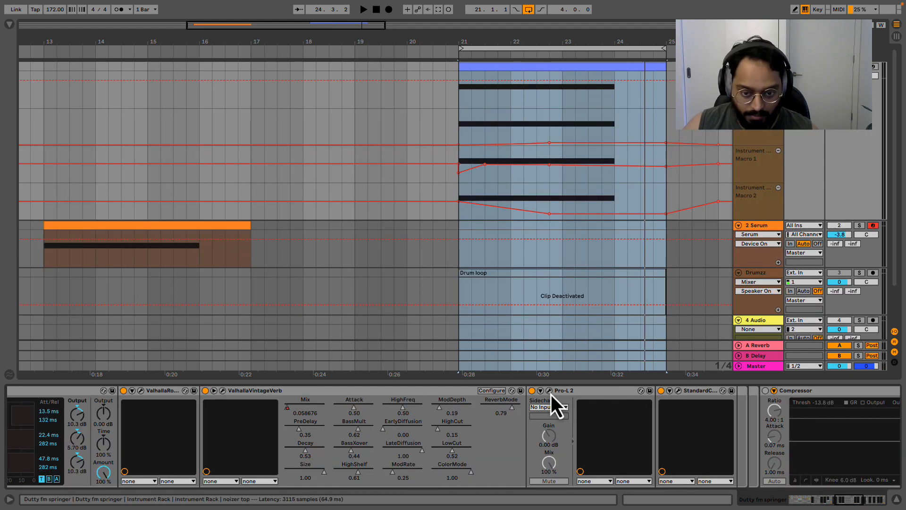
click(549, 391)
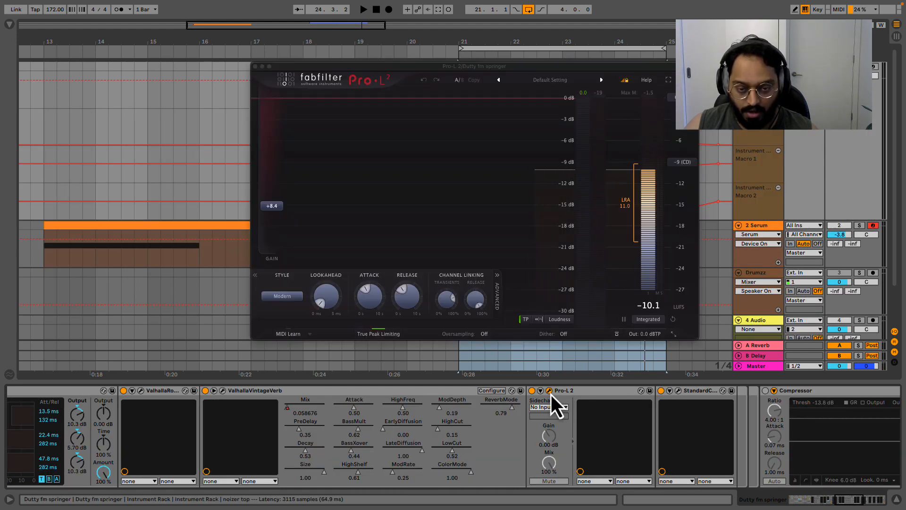
key(space)
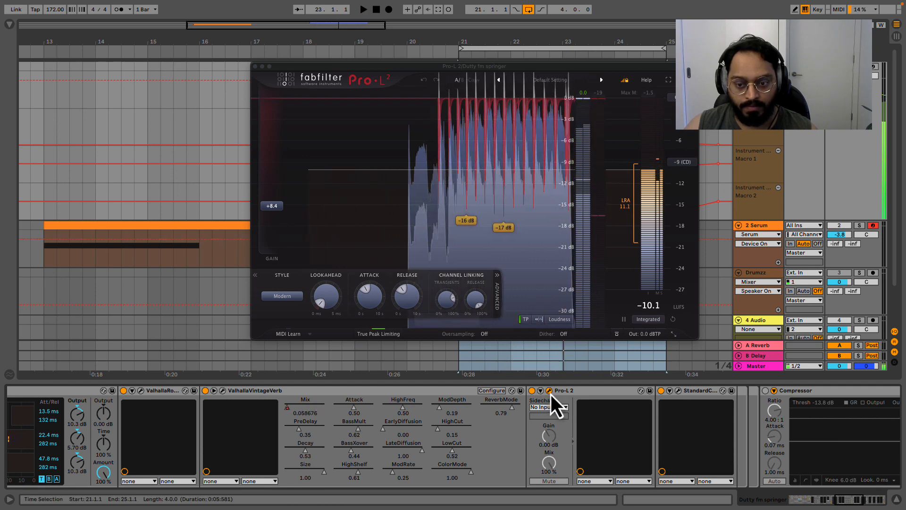
click(255, 67)
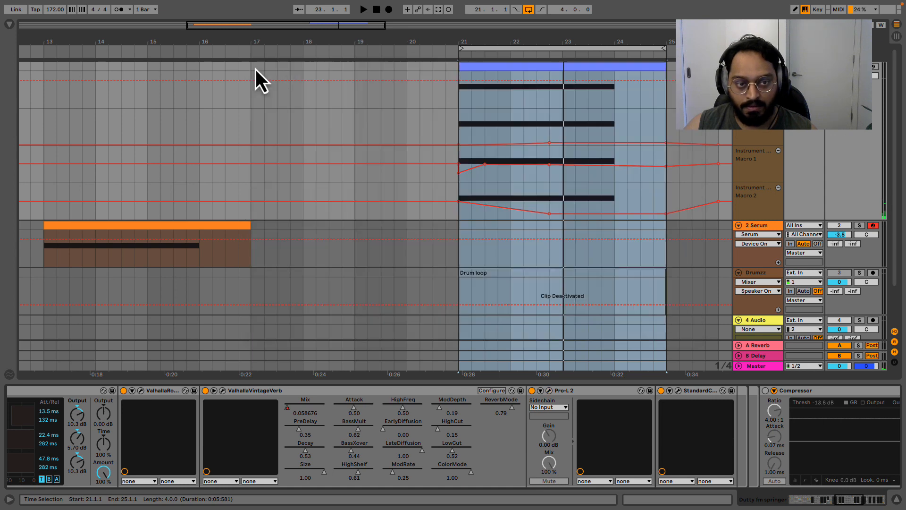
click(679, 392)
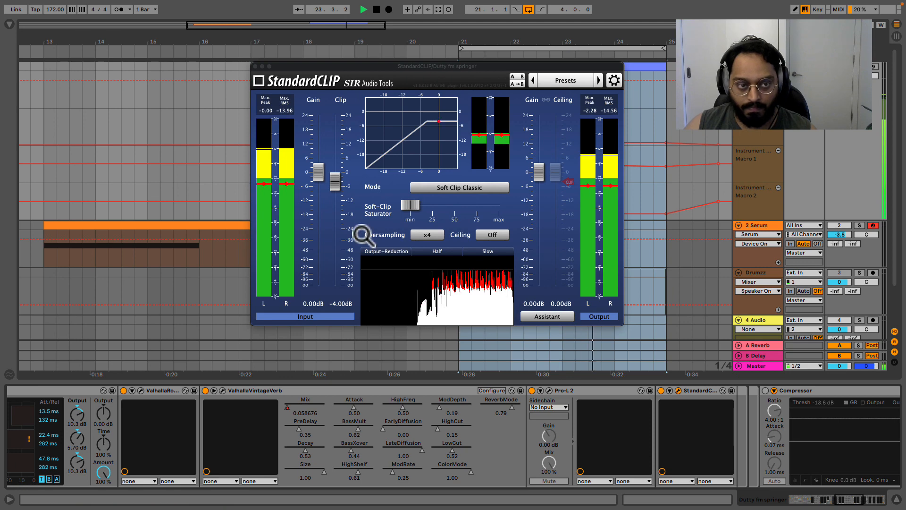
click(255, 66)
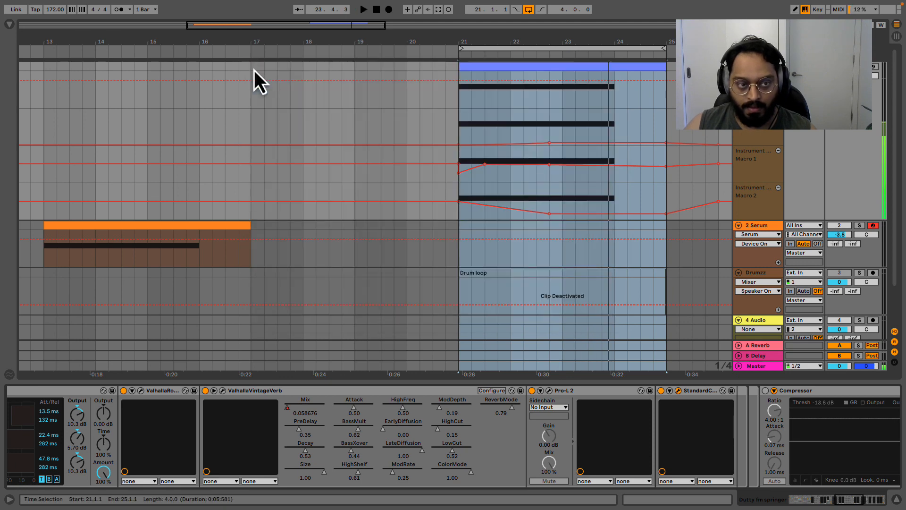
Return to the nested Instrument Rack, select the noiser chain, and open its Serum patch to examine the noise source.
click(853, 505)
drag(852, 506, 819, 504)
click(265, 430)
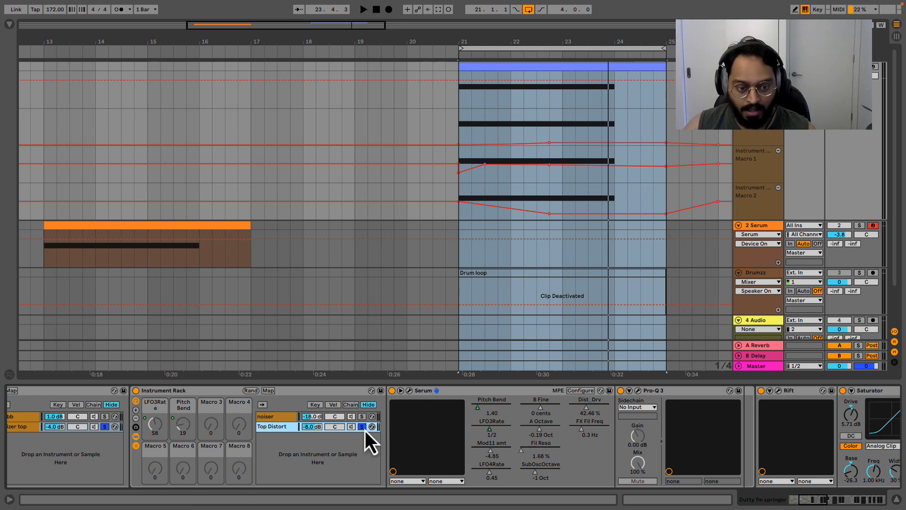
key(Up)
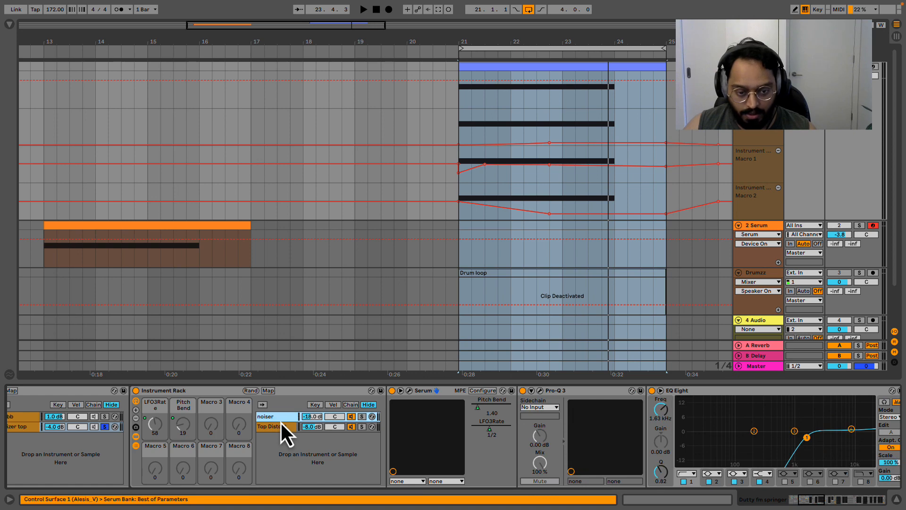
key(ctrl+alt+p)
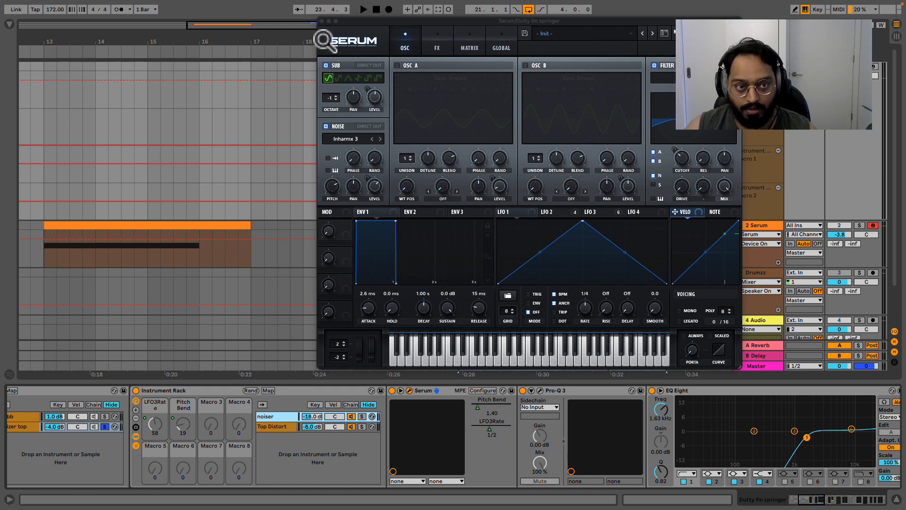
key(super+alt+p)
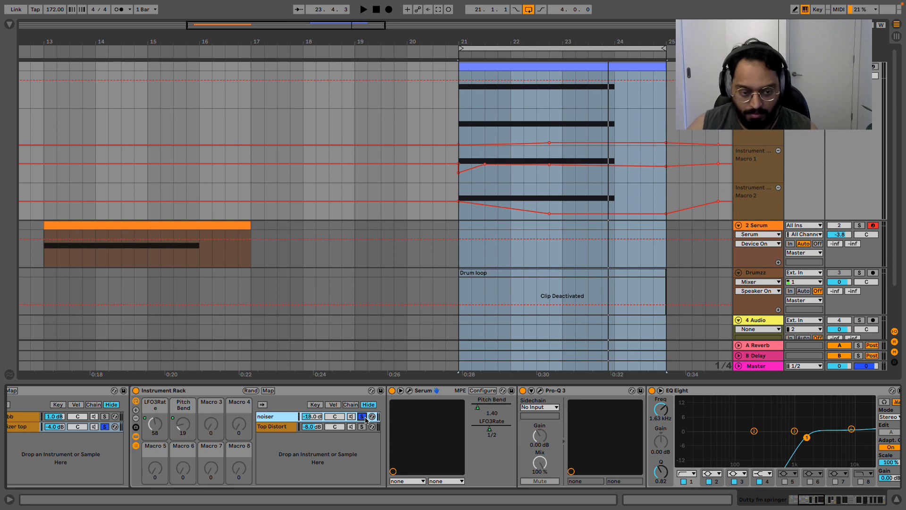
Audition the soloed noiser chain and review its EQ Eight, Utility, Rift, Saturator and OTT devices.
key(space)
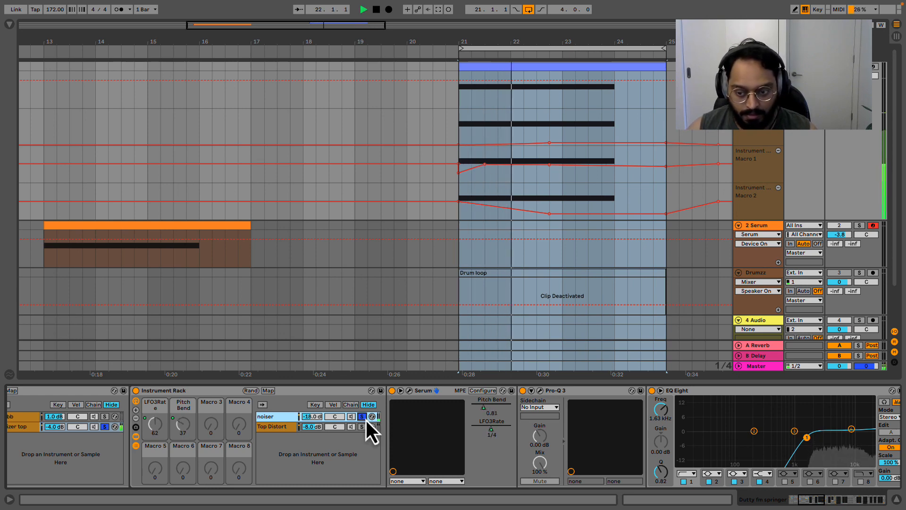
click(818, 501)
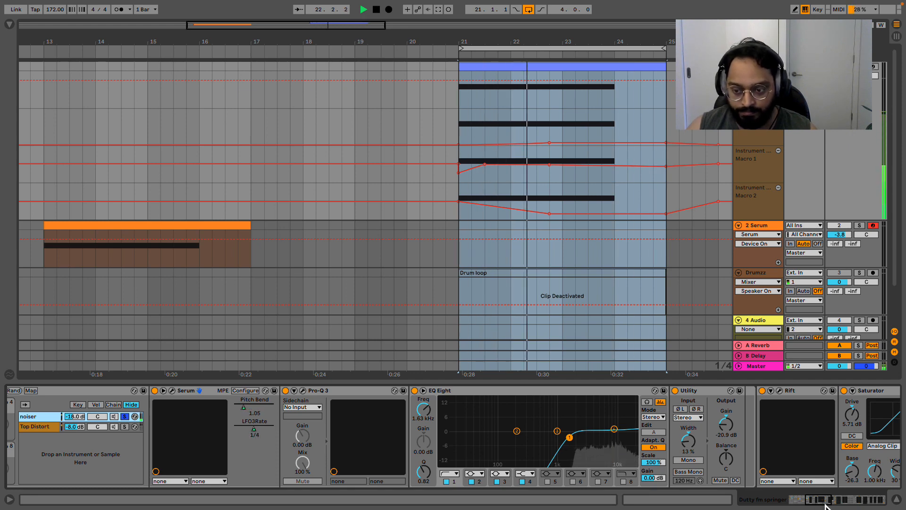
drag(825, 506, 835, 504)
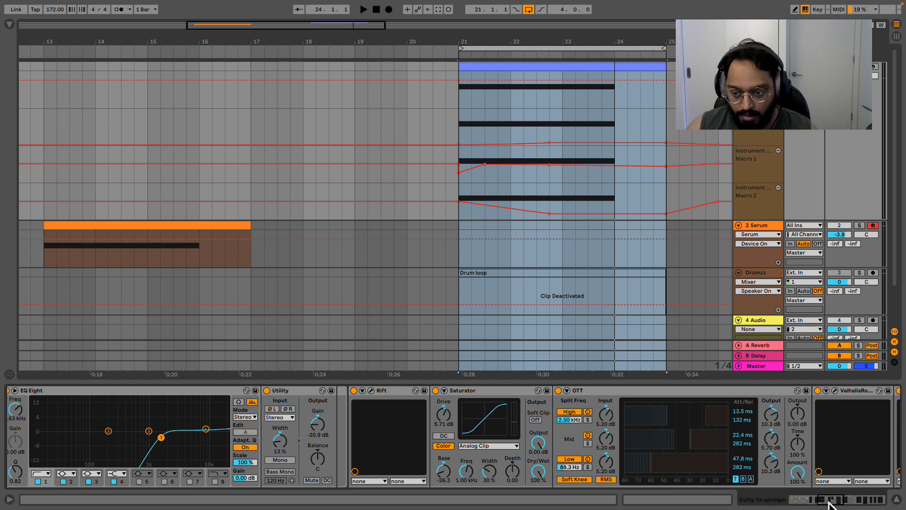
Return to the nested Instrument Rack and compare the loop with the noiser chain switched off and on.
drag(830, 503, 812, 501)
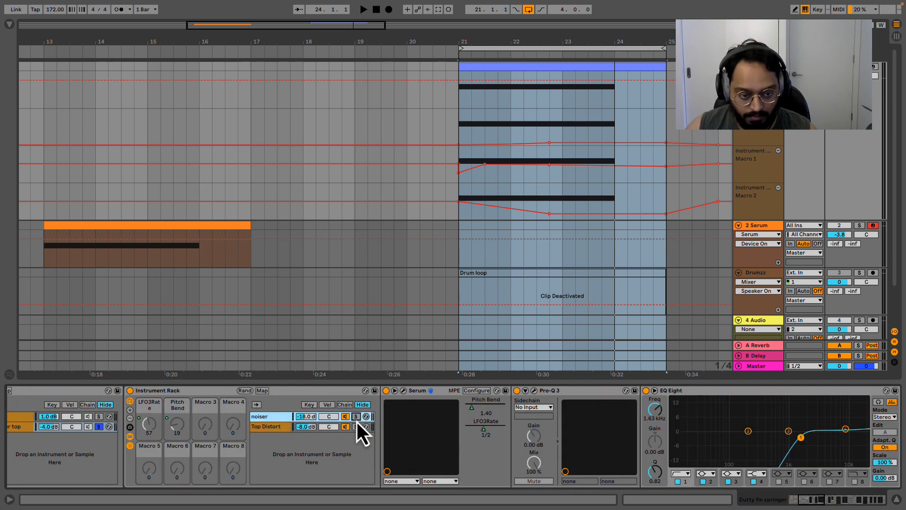
click(347, 417)
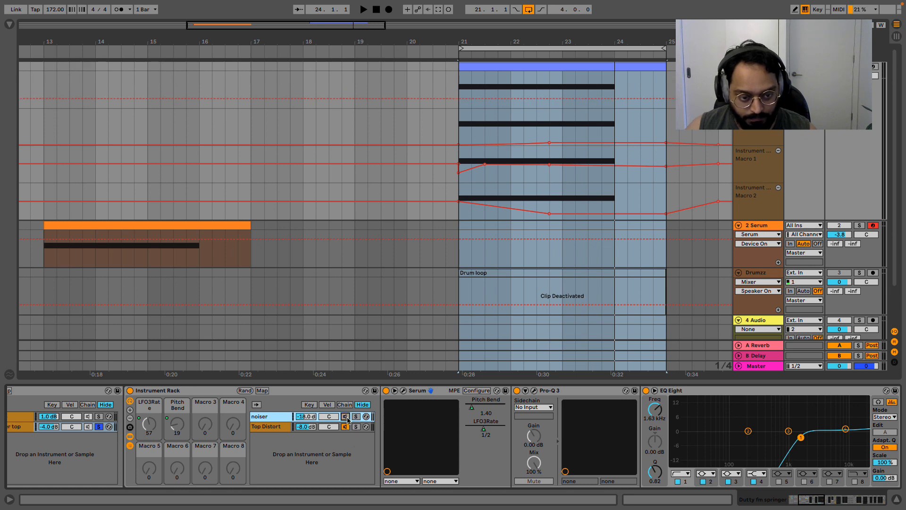
key(space)
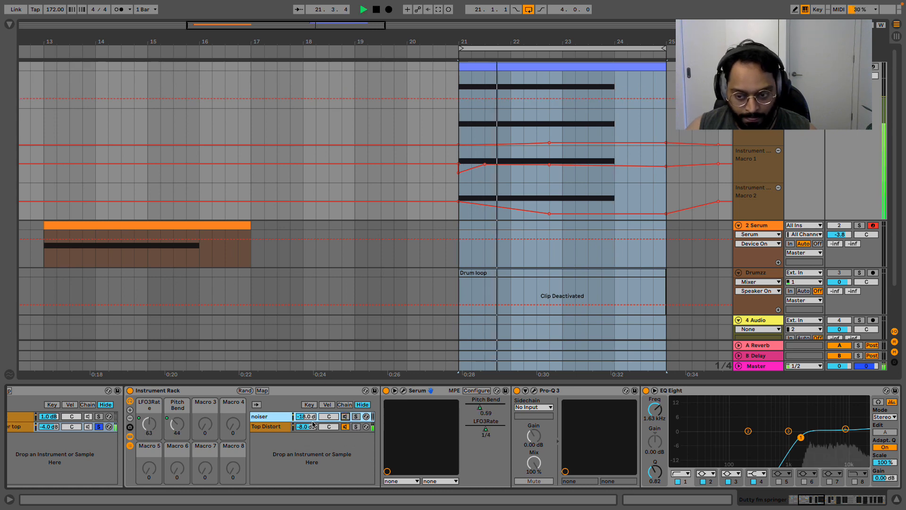
click(346, 418)
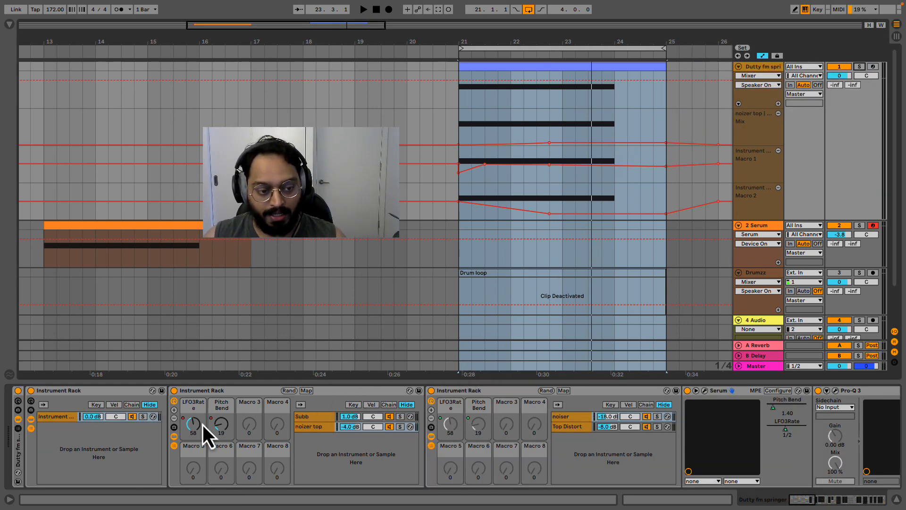
Try a steeper Macro 1 automation rise by lowering the early bar 21 breakpoint and raising the bar 22 one to about 95, and audition it.
click(316, 427)
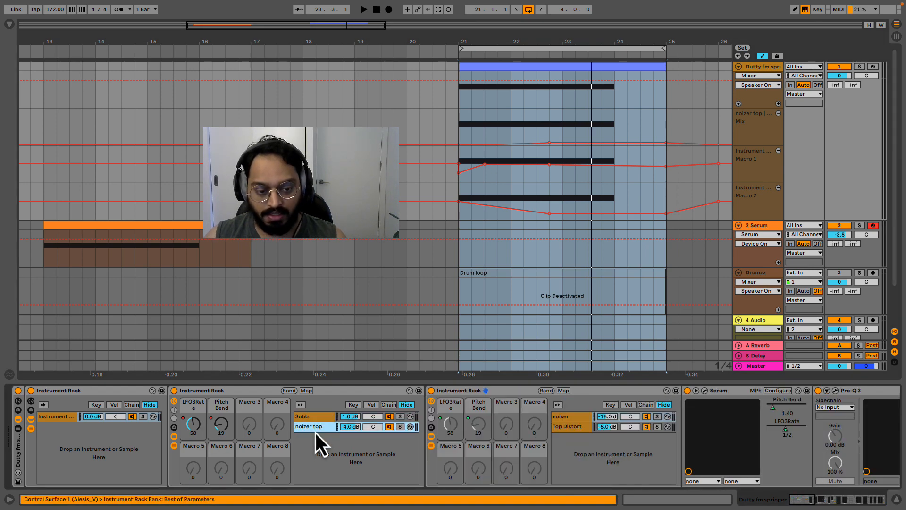
click(231, 420)
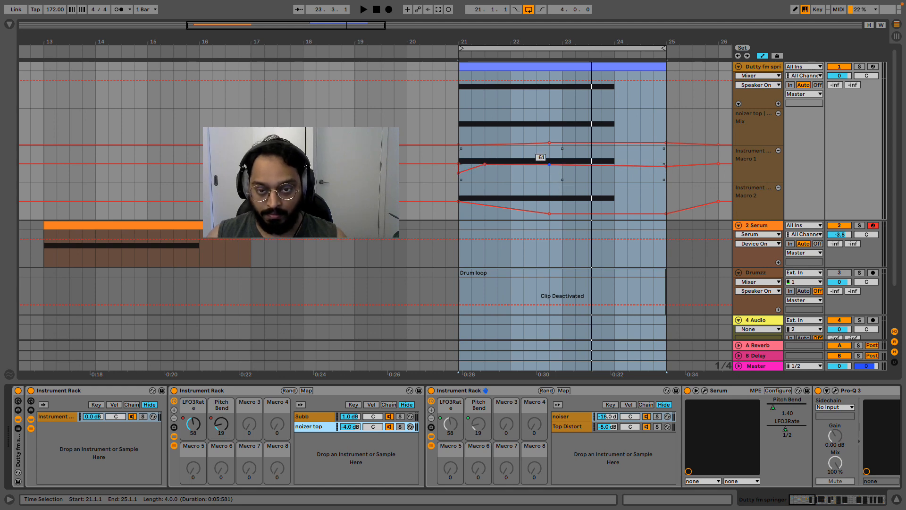
drag(550, 164, 549, 152)
mouse_move(485, 165)
mouse_down()
mouse_move(485, 179)
mouse_move(485, 162)
mouse_up()
drag(551, 155, 552, 159)
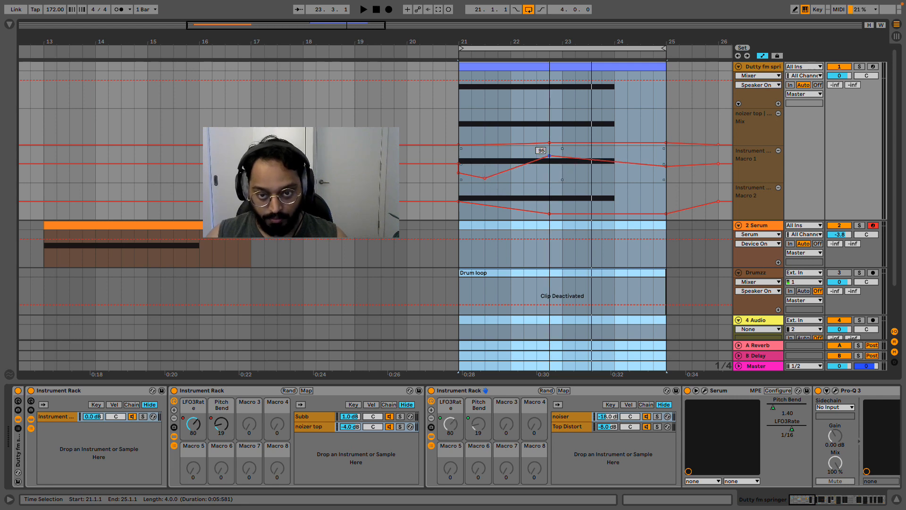
key(space)
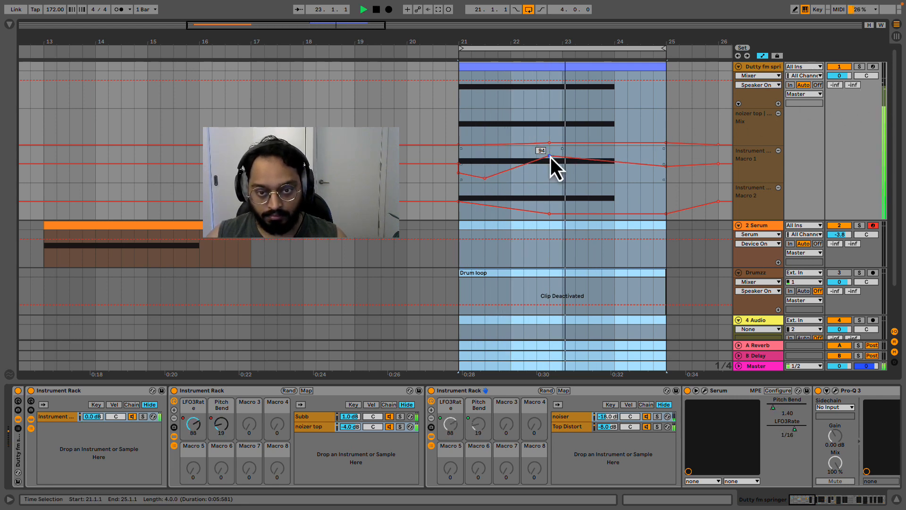
Lower the Macro 1 automation peak in bar 22 and add two breakpoints in bar 23, the second at about 61, while auditioning the loop.
drag(550, 157, 575, 170)
key(space)
key(space)
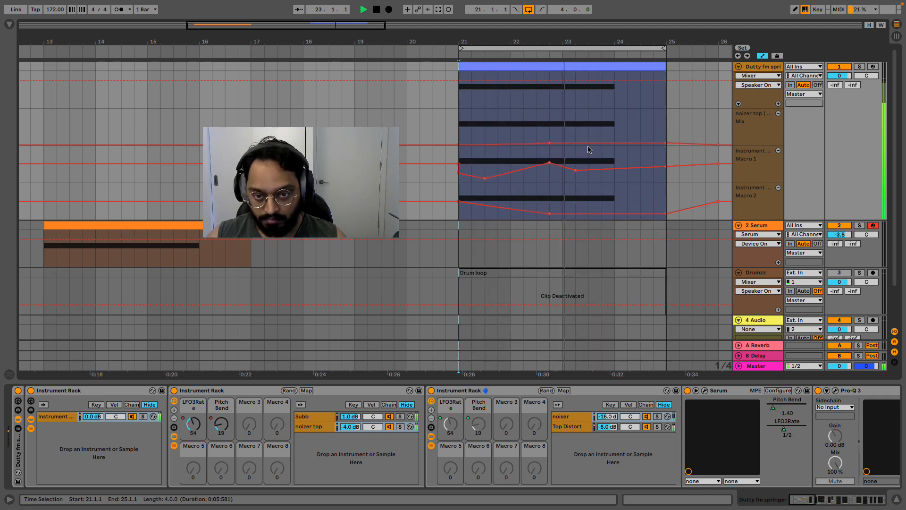
key(space)
key(space)
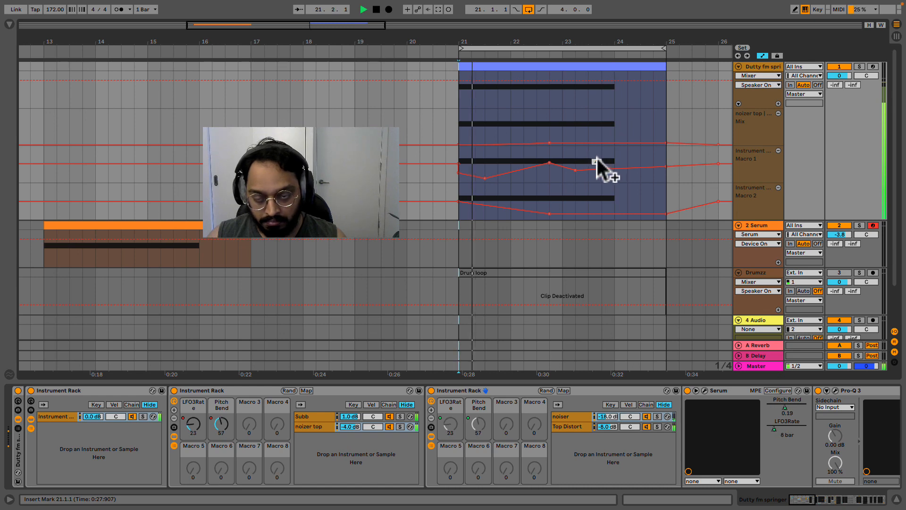
click(605, 168)
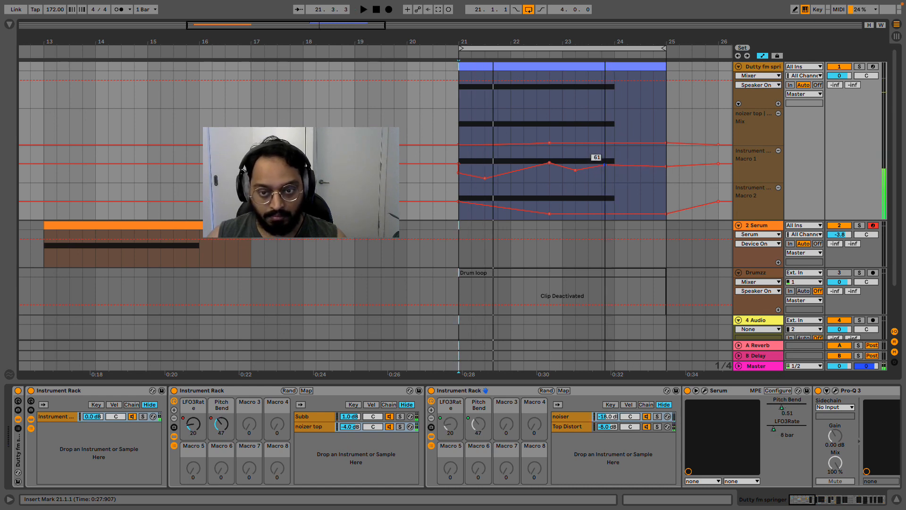
drag(605, 168, 605, 165)
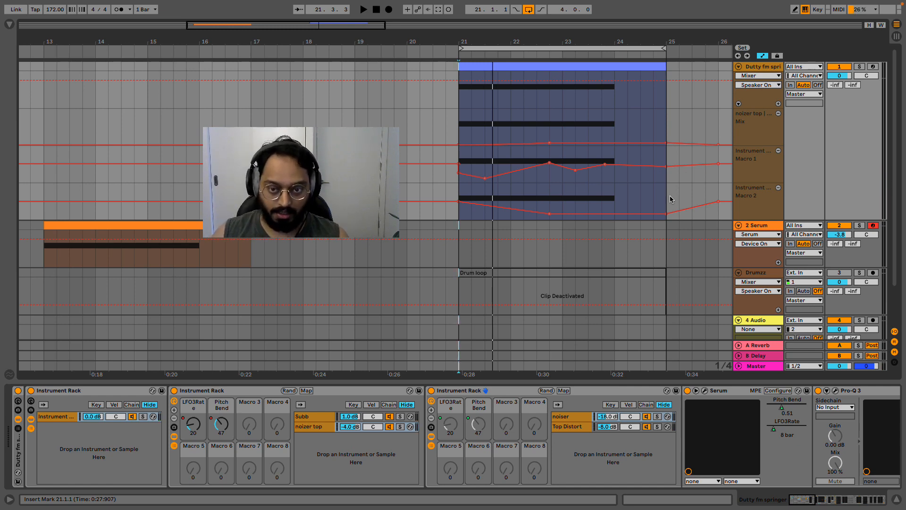
Turn on the Compressor that follows the StandardCLIP clipper and audition the loop with it.
click(664, 199)
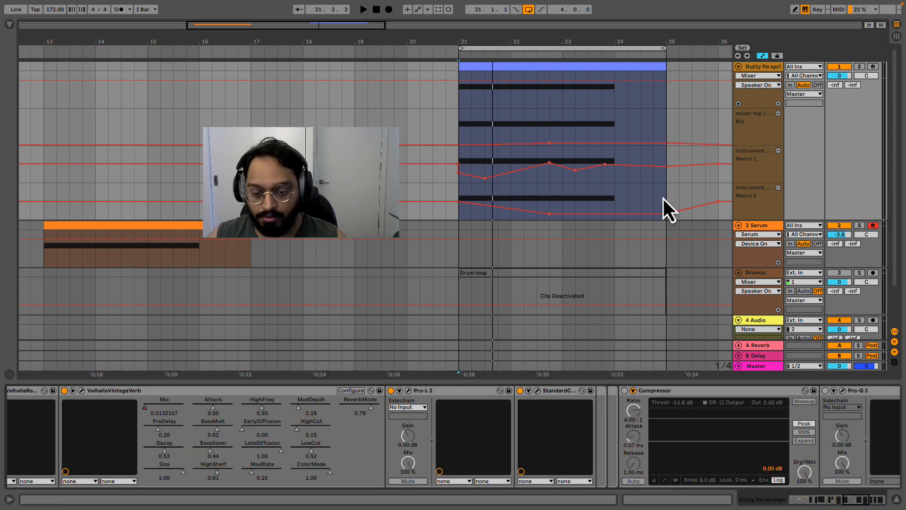
click(624, 391)
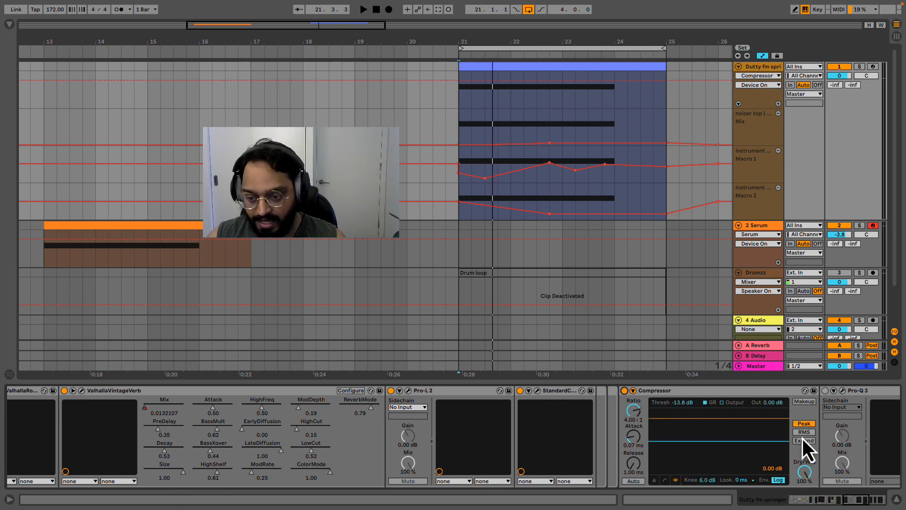
key(space)
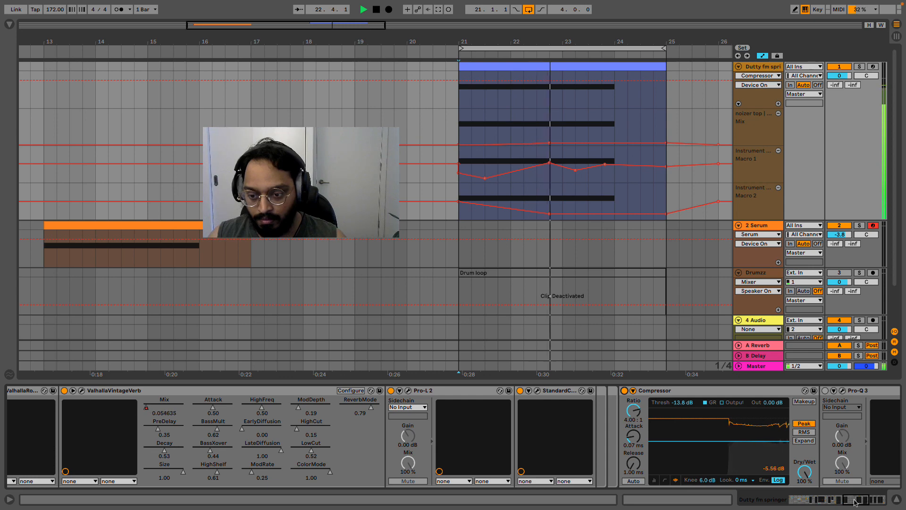
Raise the early Macro 1 automation breakpoint in bar 21 to smooth the opening of the sweep.
drag(856, 502, 716, 505)
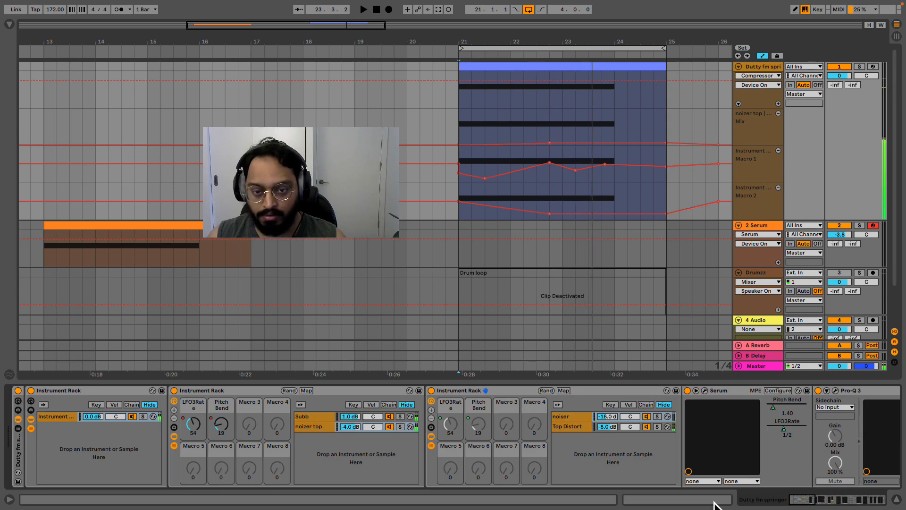
drag(485, 178, 485, 176)
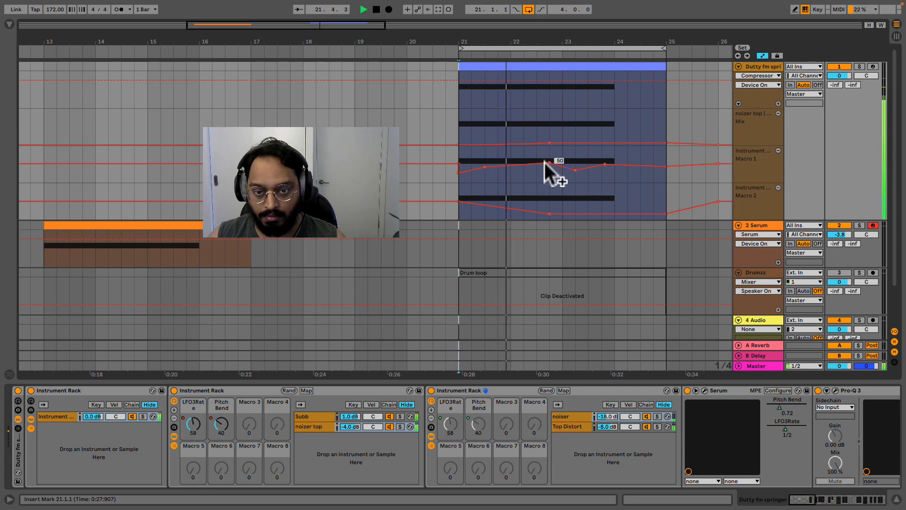
Turn on the Pro-Q 3 after the Compressor and examine its two dynamic bands while auditioning the loop.
drag(807, 504, 864, 505)
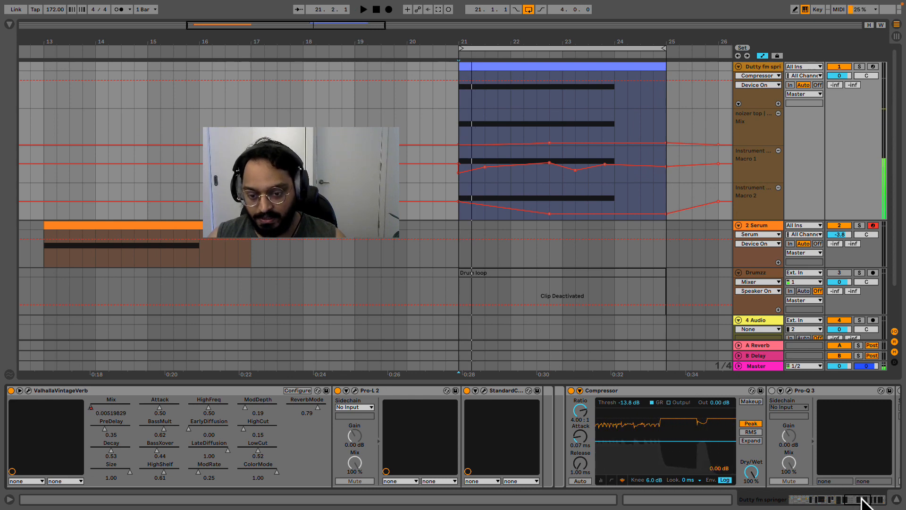
click(772, 392)
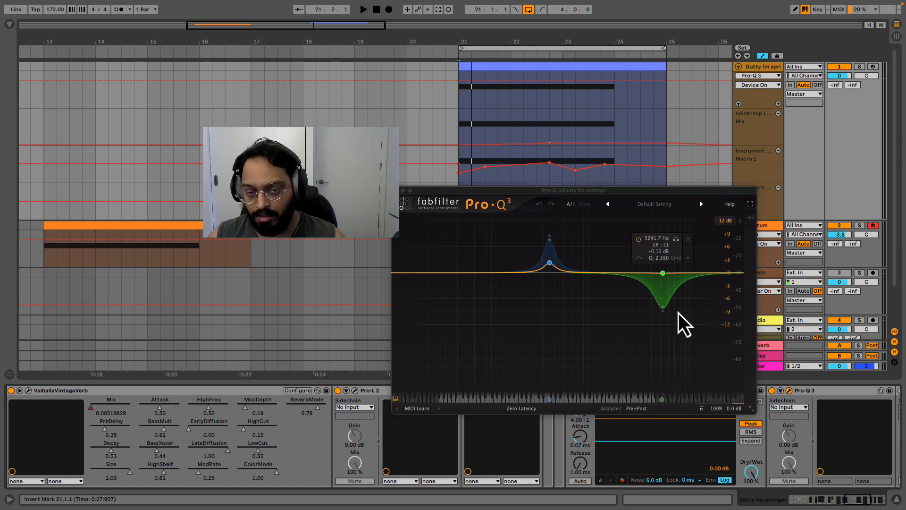
key(space)
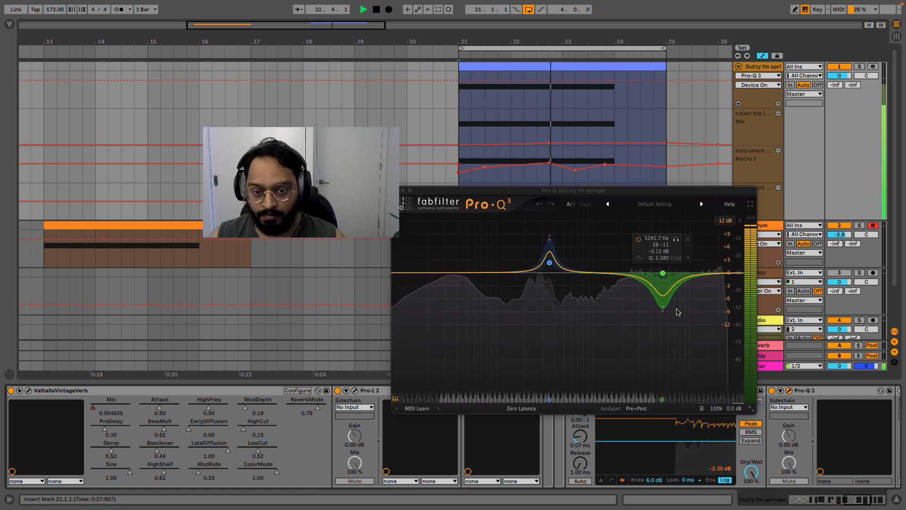
Compare the loop with Pro-Q 3 bypassed and active, and close its plug-in window.
click(771, 392)
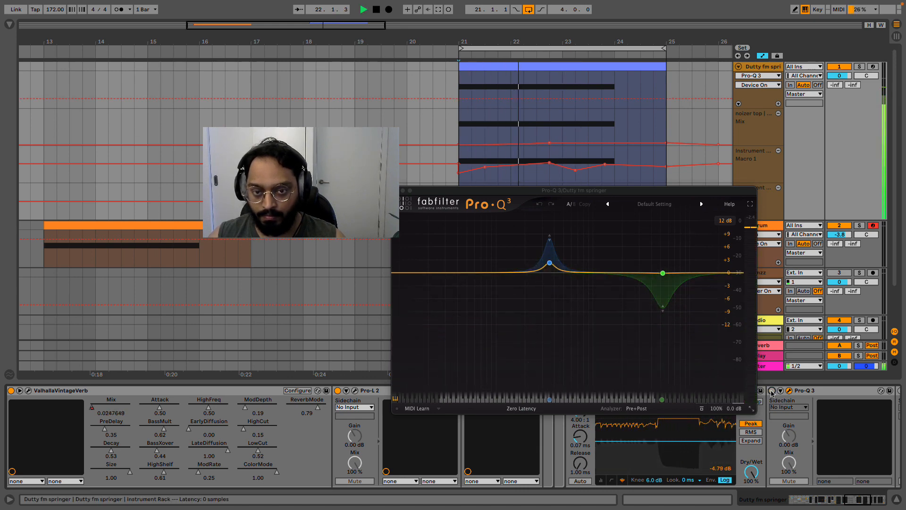
key(space)
key(space)
click(772, 391)
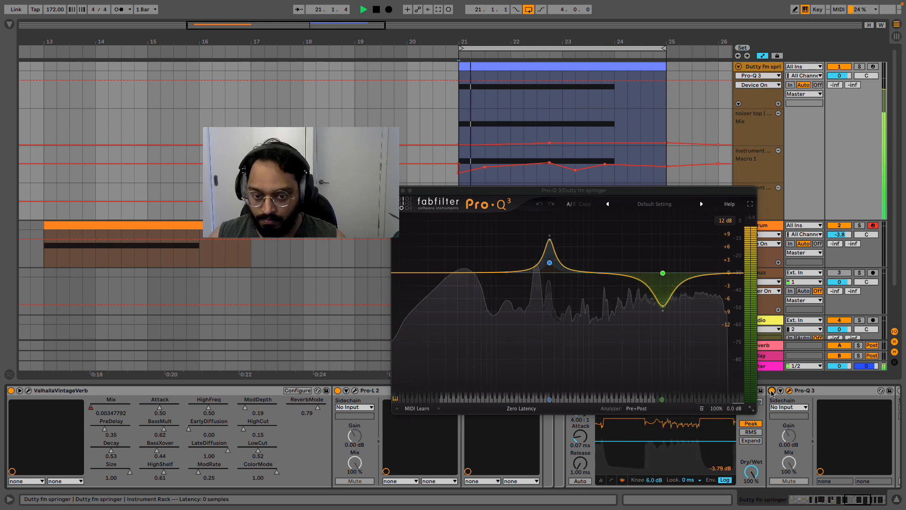
click(403, 191)
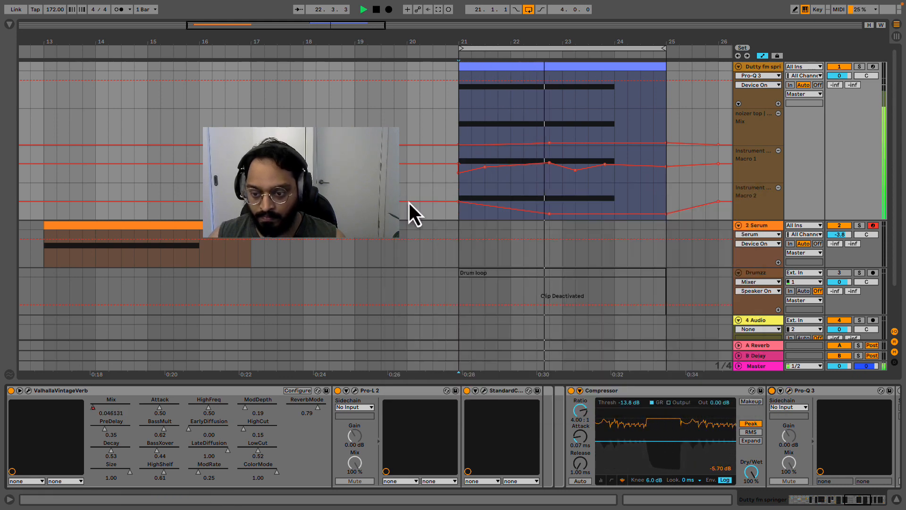
key(space)
Turn on Pro-MB and examine its mid-band boost while auditioning the loop, closing its window when done.
scroll(661, 416, right, 6)
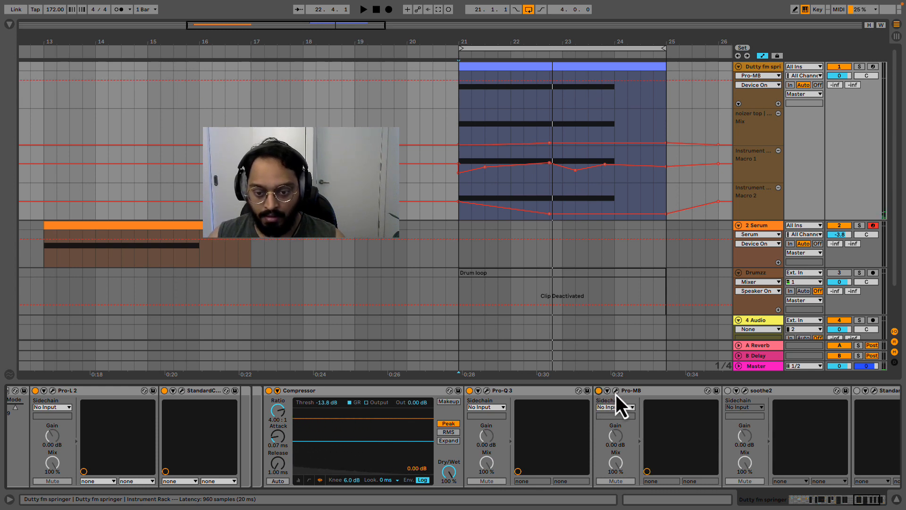
click(616, 392)
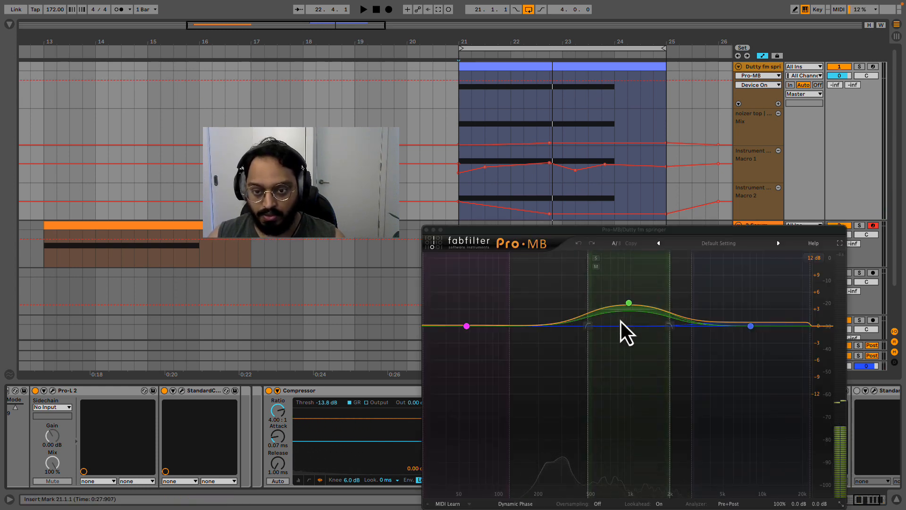
key(space)
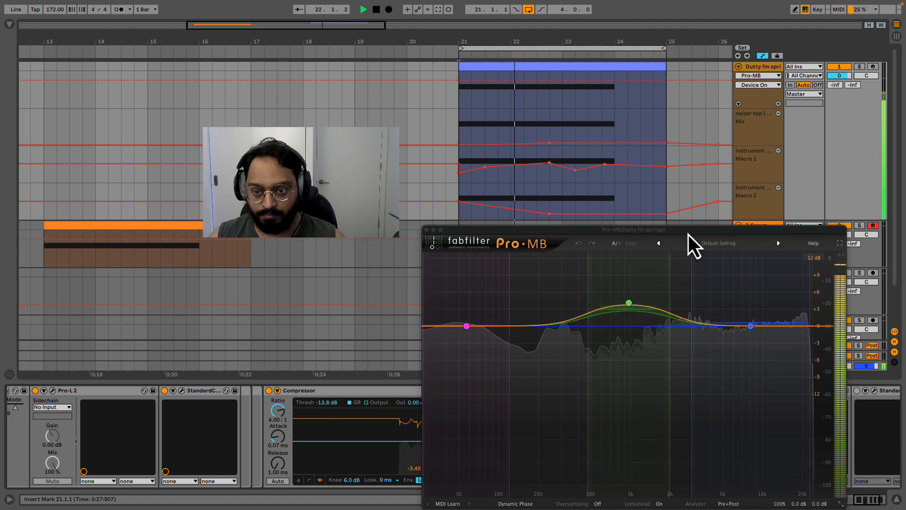
drag(688, 233, 626, 182)
key(space)
key(space)
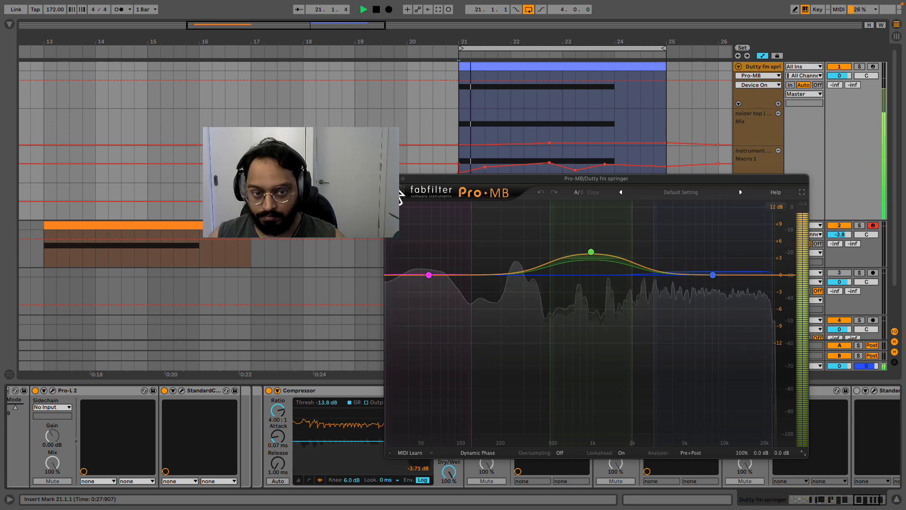
key(space)
click(390, 179)
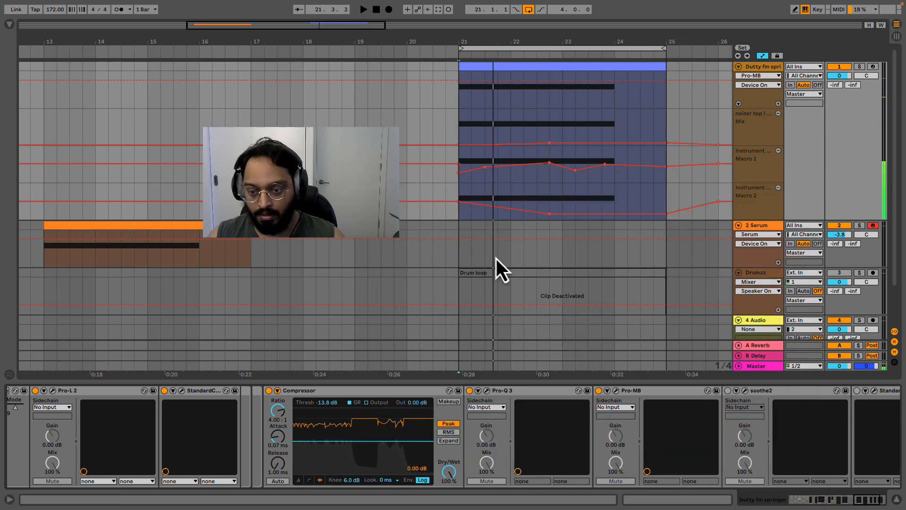
Turn on soothe2 near the end of the chain and examine its curve and depth settings while auditioning the loop.
click(832, 501)
drag(841, 505, 873, 500)
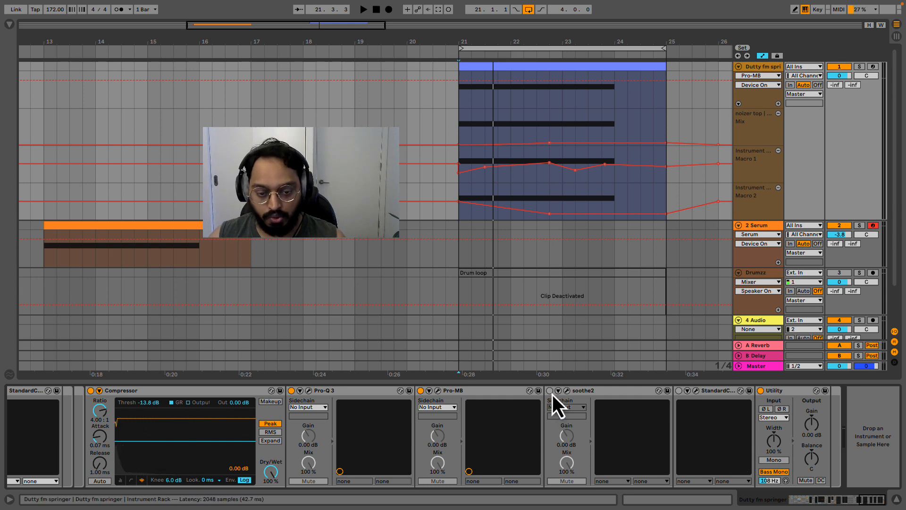
click(567, 391)
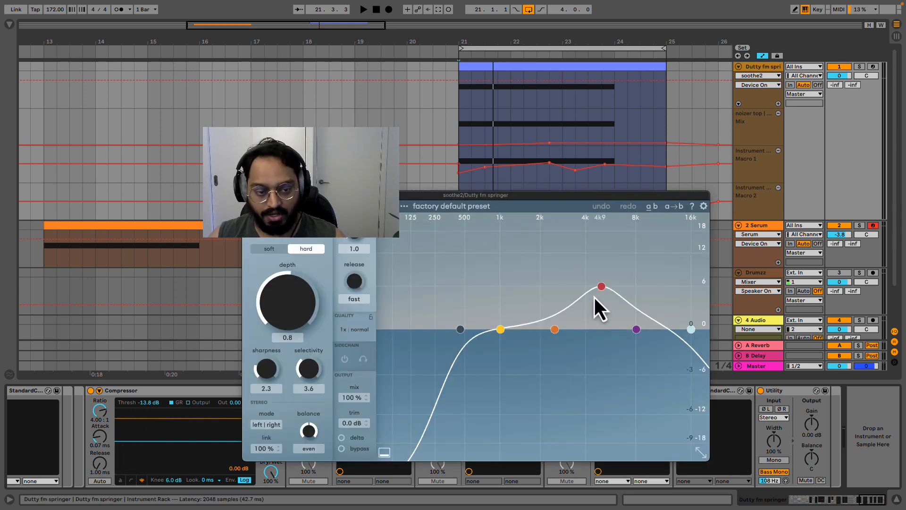
key(space)
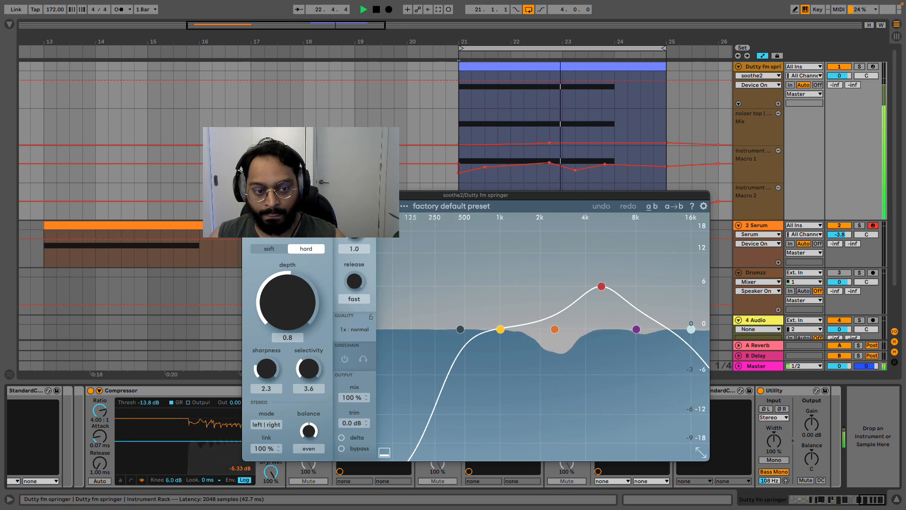
key(space)
key(ctrl+alt+p)
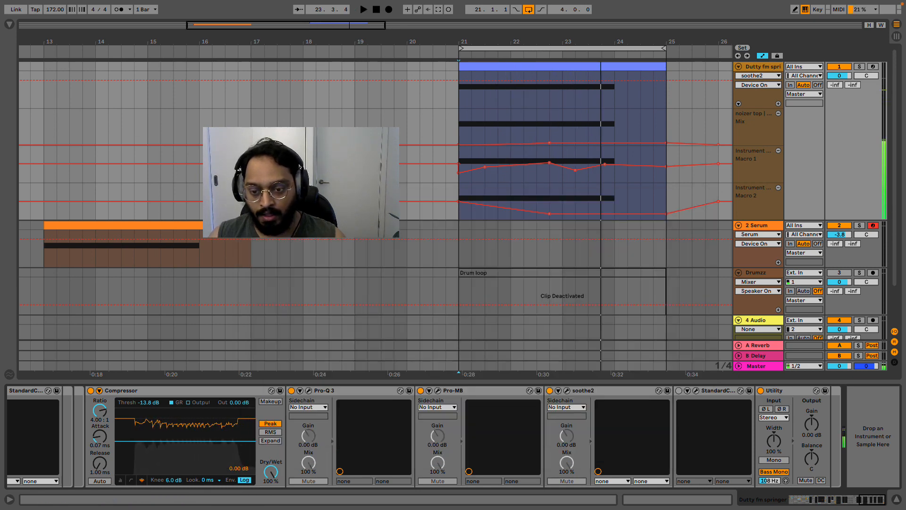
Turn on the final StandardCLIP and review its Soft Clip Classic settings while auditioning the loop, closing its window when done.
click(679, 394)
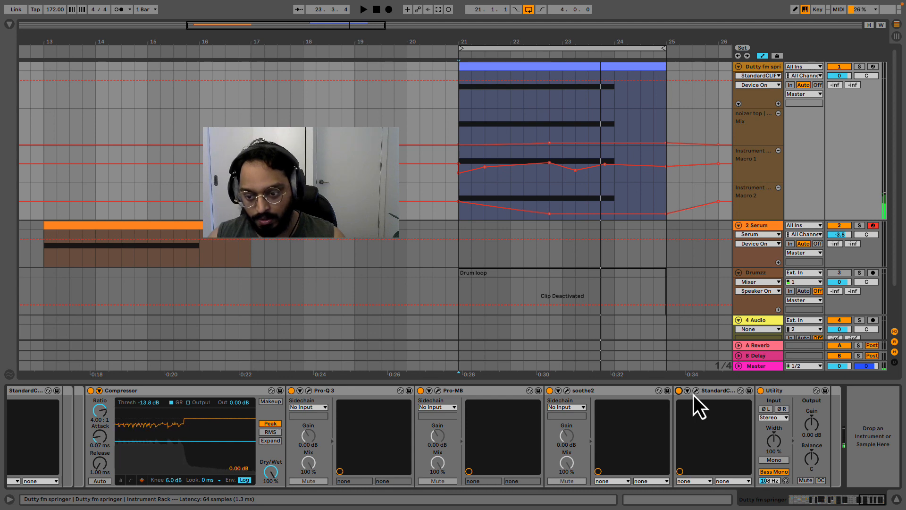
click(694, 393)
key(space)
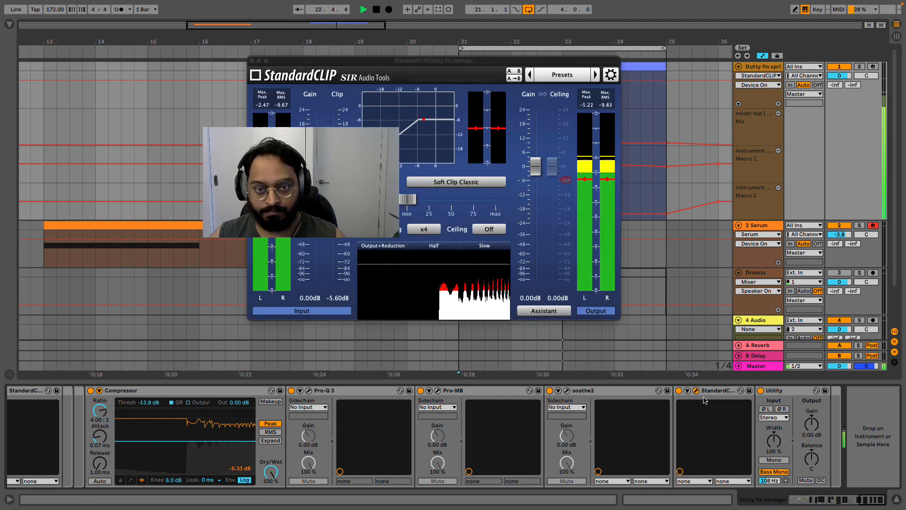
click(253, 61)
key(space)
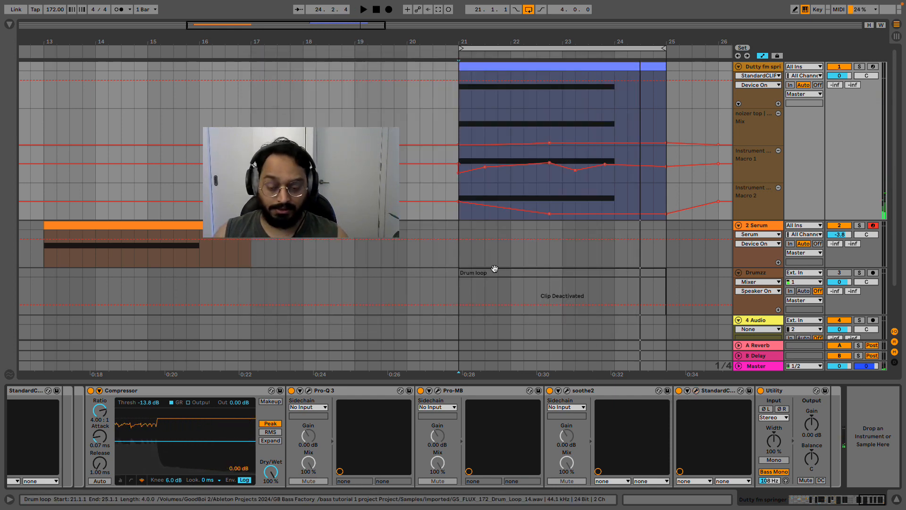